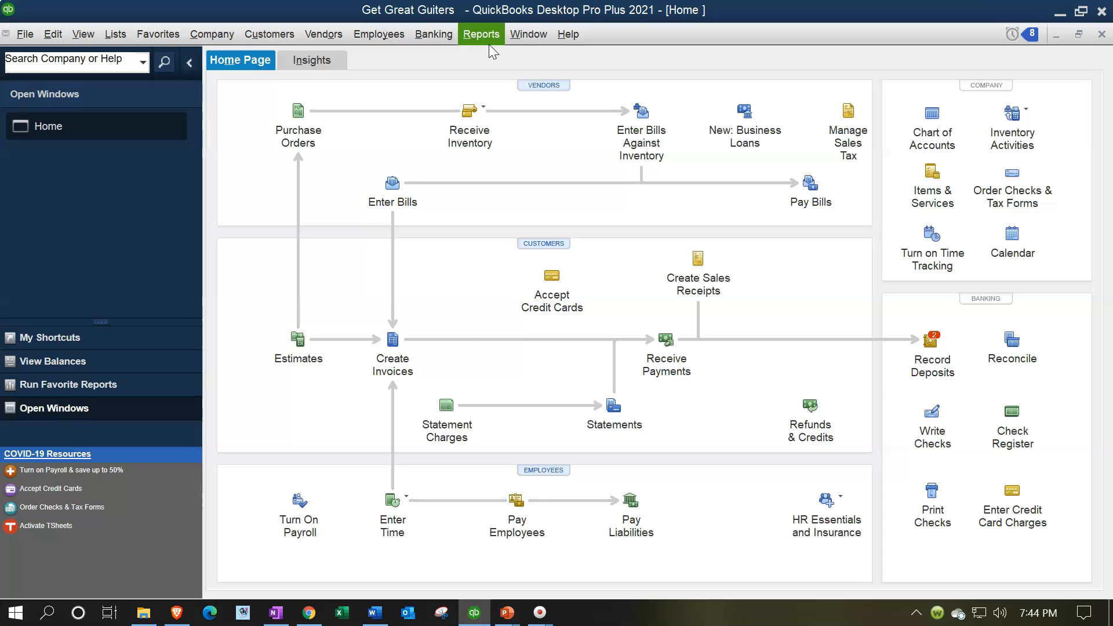
Step: Open the Report Center, maximize its window, and switch the Company & Financial reports to list view
{"action": "left_click", "coordinate": [486, 37]}
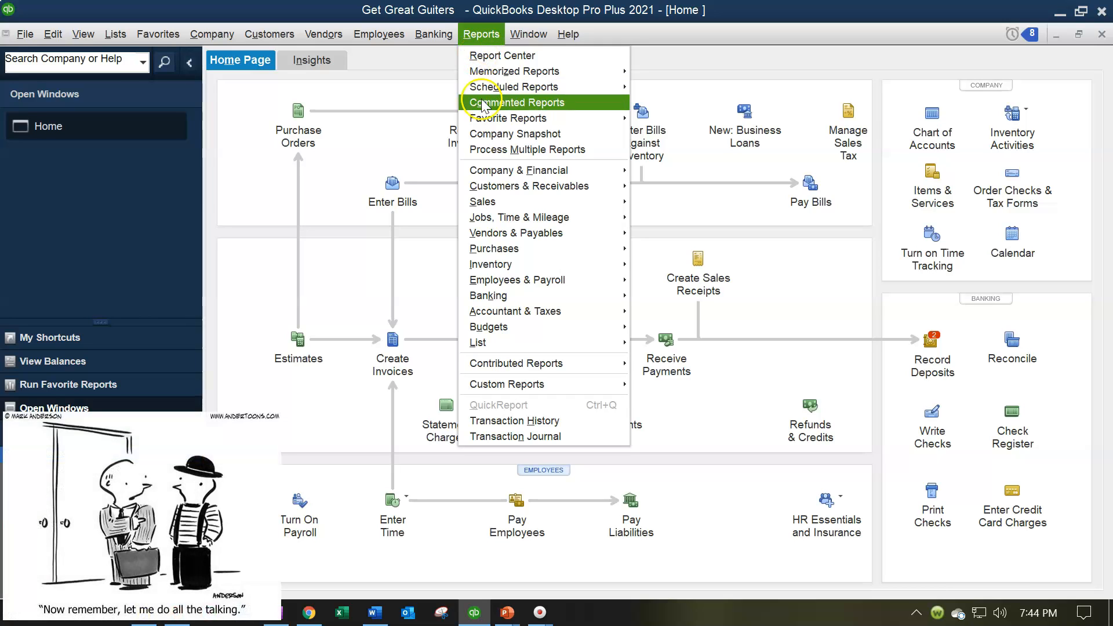
{"action": "left_click", "coordinate": [537, 171]}
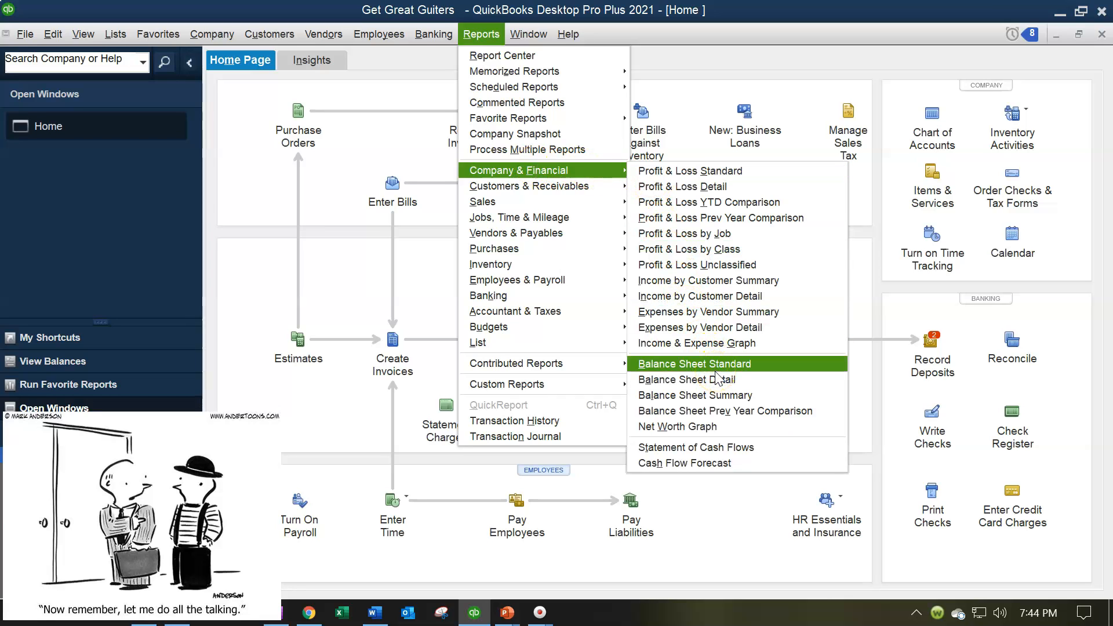
{"action": "left_click", "coordinate": [483, 36]}
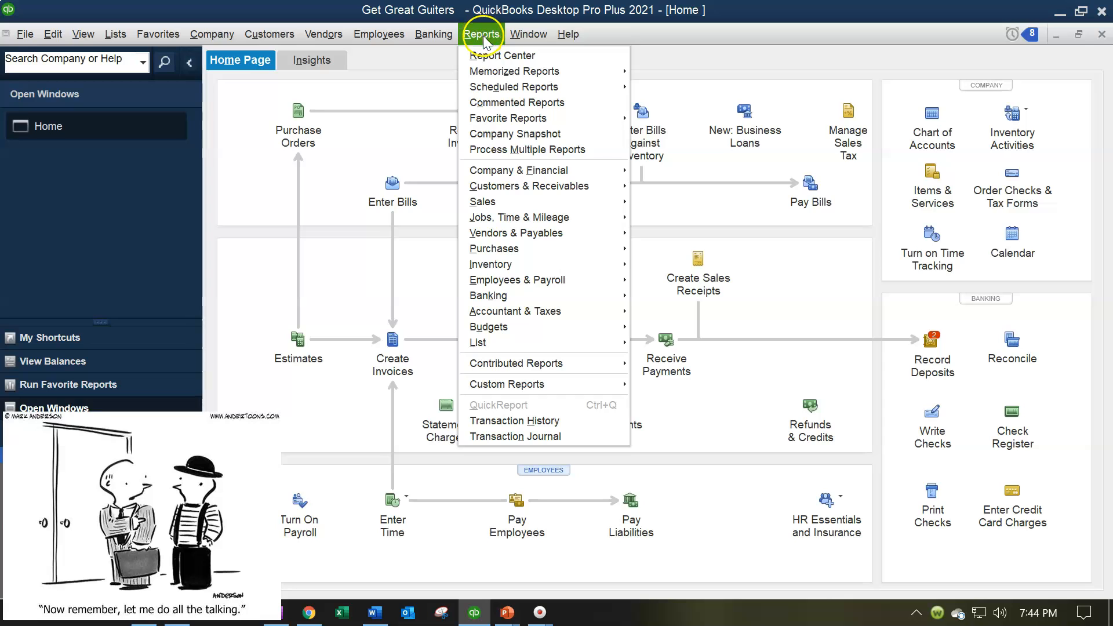
{"action": "left_click", "coordinate": [494, 58]}
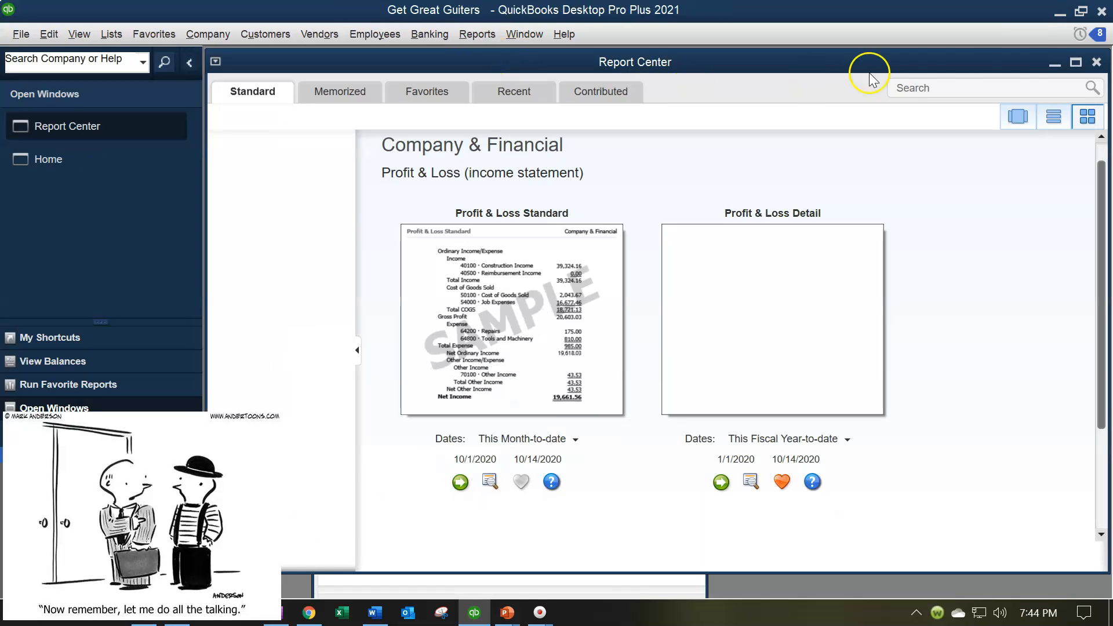
{"action": "left_click", "coordinate": [1075, 63]}
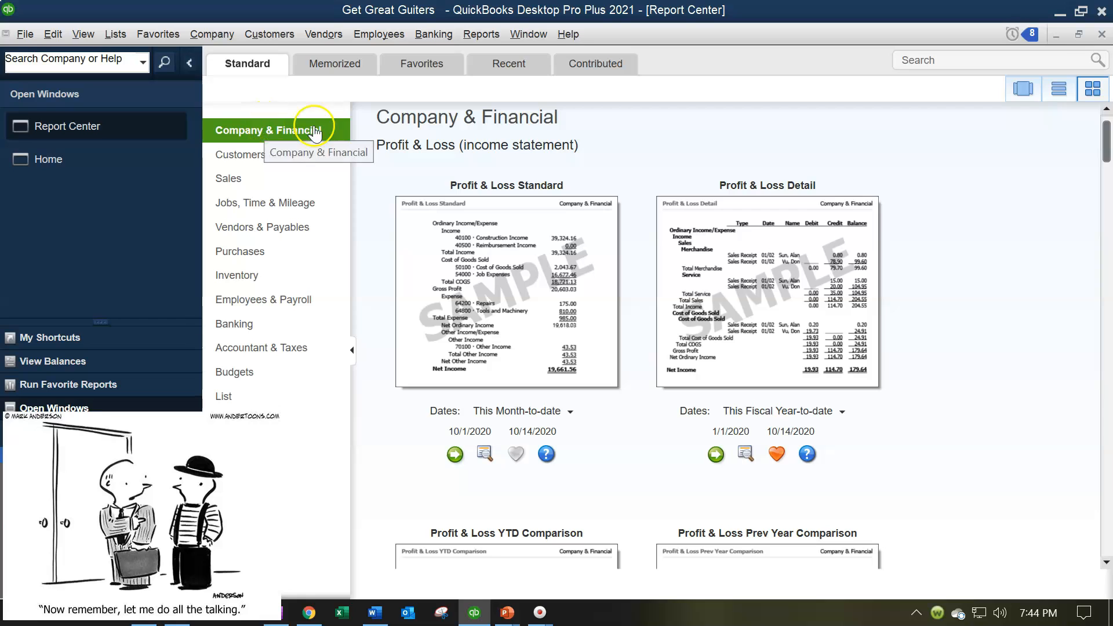
{"action": "left_click", "coordinate": [1058, 88]}
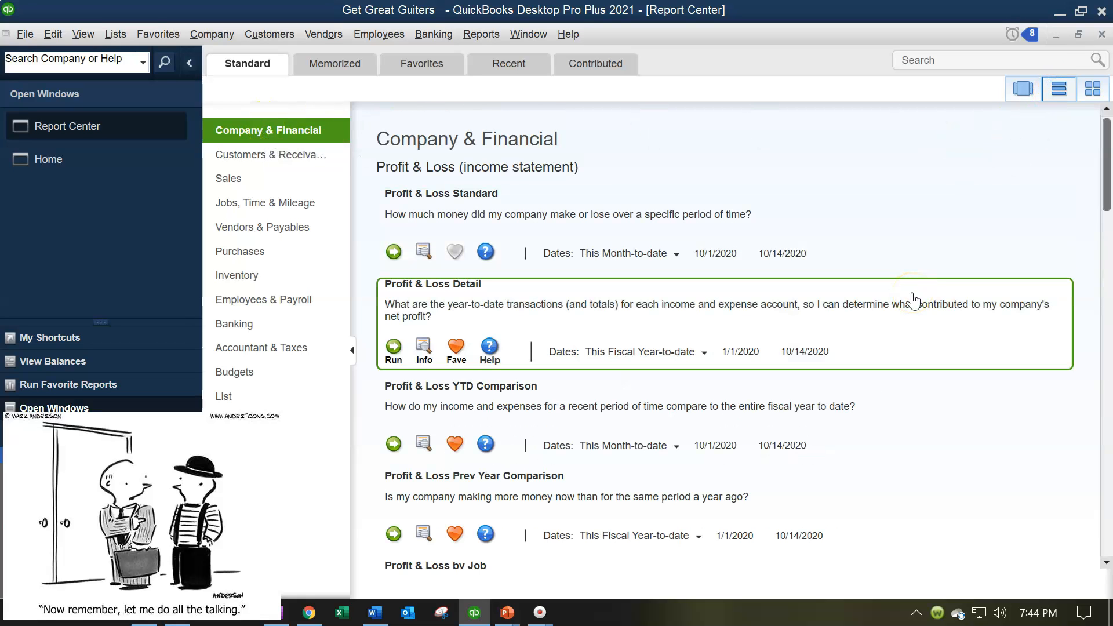
Step: Find the Balance Sheet Standard report under Balance Sheet & Net Worth and run it
{"action": "scroll", "coordinate": [913, 301], "scroll_direction": "down", "scroll_amount": 9}
{"action": "scroll", "coordinate": [914, 300], "scroll_direction": "down", "scroll_amount": 5}
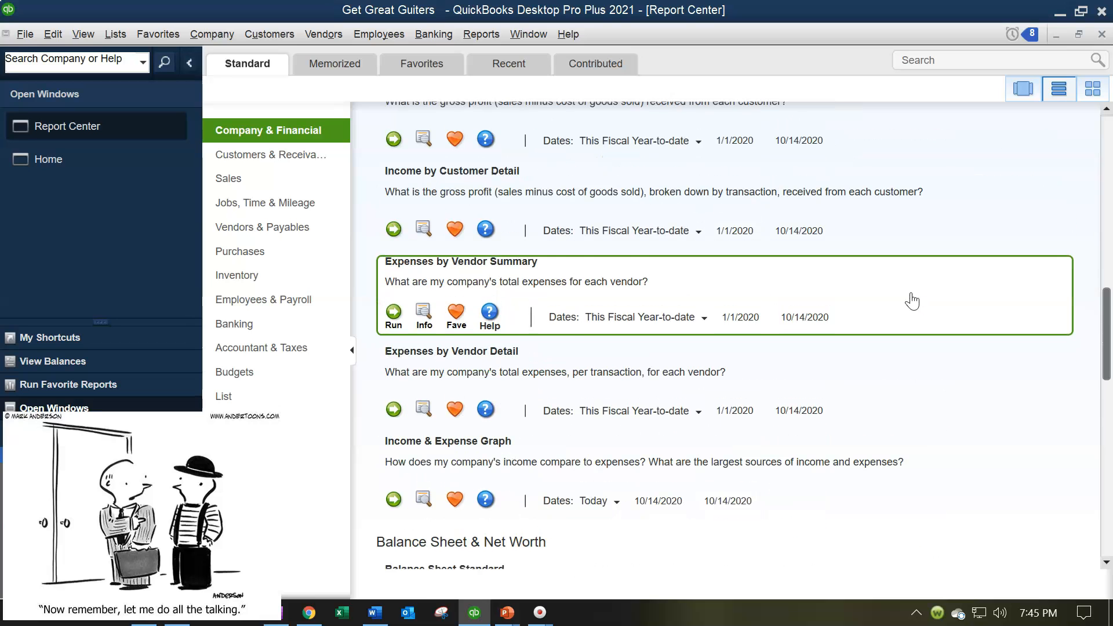
{"action": "scroll", "coordinate": [912, 301], "scroll_direction": "down", "scroll_amount": 2}
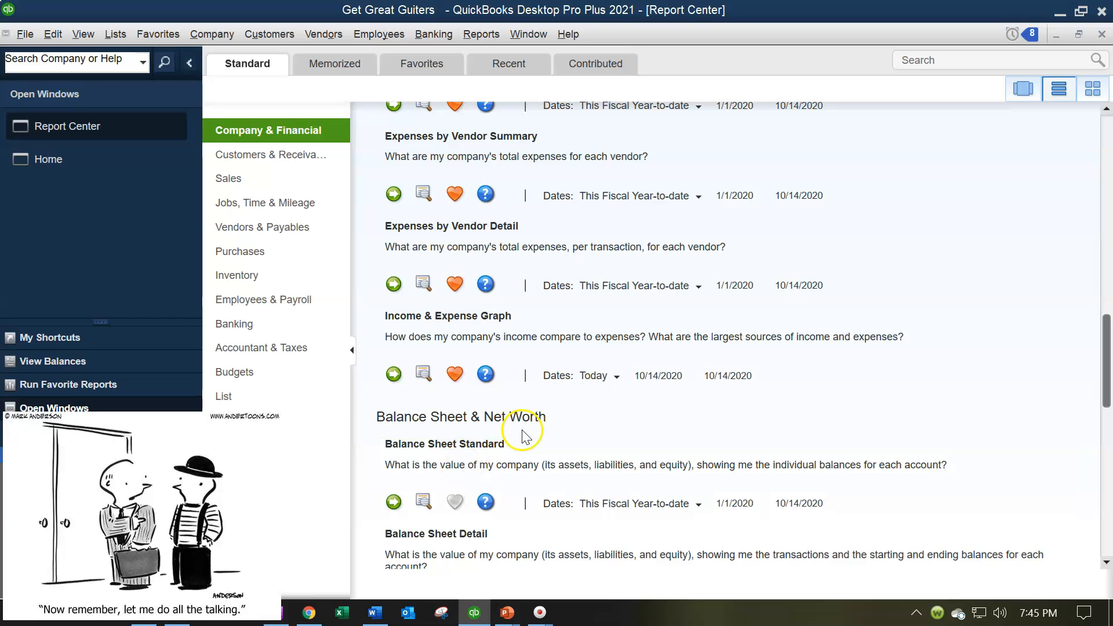
{"action": "scroll", "coordinate": [455, 444], "scroll_direction": "down", "scroll_amount": 1}
{"action": "scroll", "coordinate": [523, 435], "scroll_direction": "down", "scroll_amount": 1}
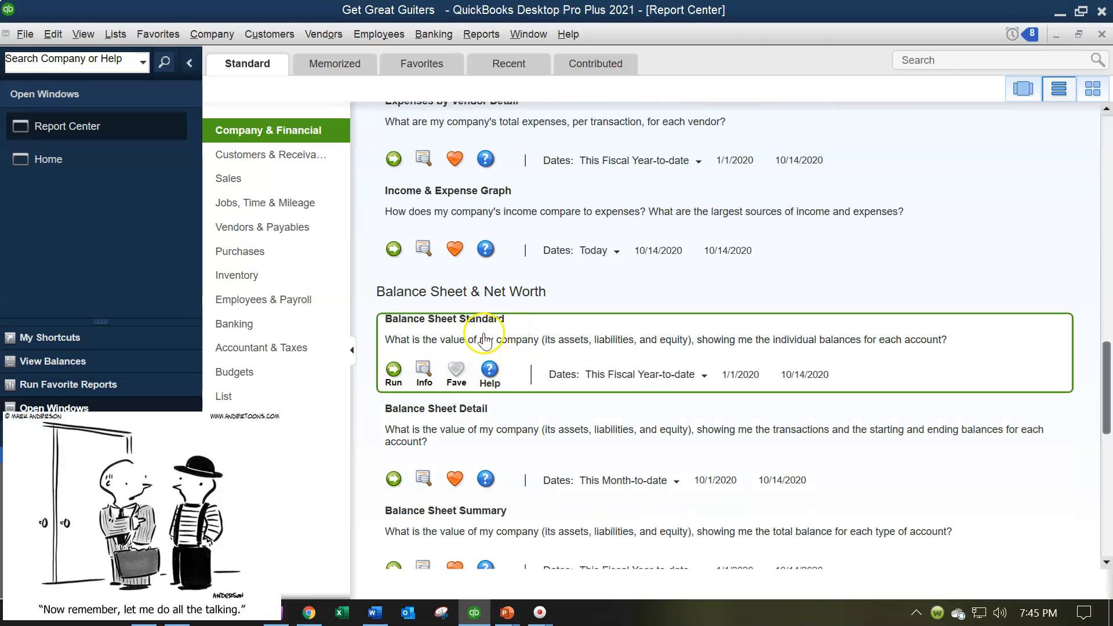
{"action": "left_click", "coordinate": [395, 371]}
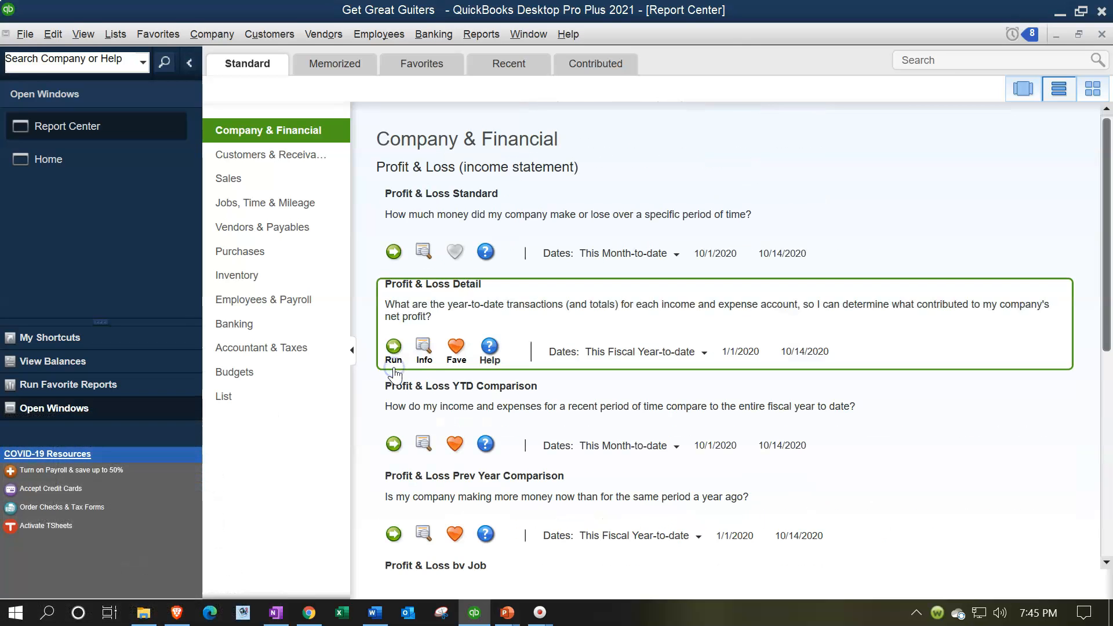
{"action": "scroll", "coordinate": [833, 363], "scroll_direction": "down", "scroll_amount": 2}
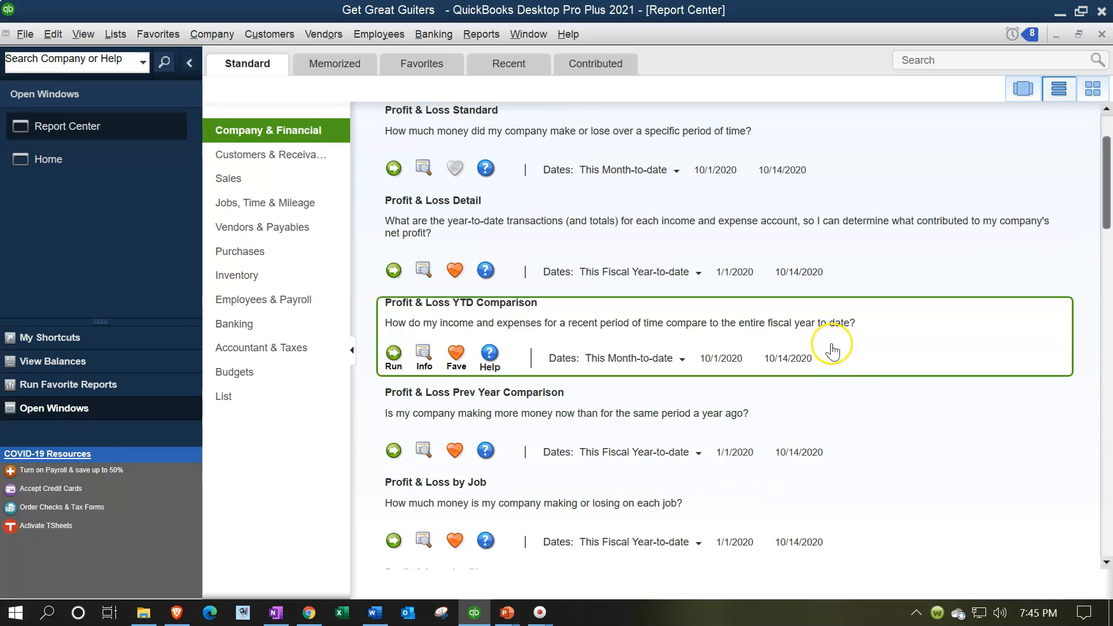
{"action": "scroll", "coordinate": [460, 467], "scroll_direction": "down", "scroll_amount": 20}
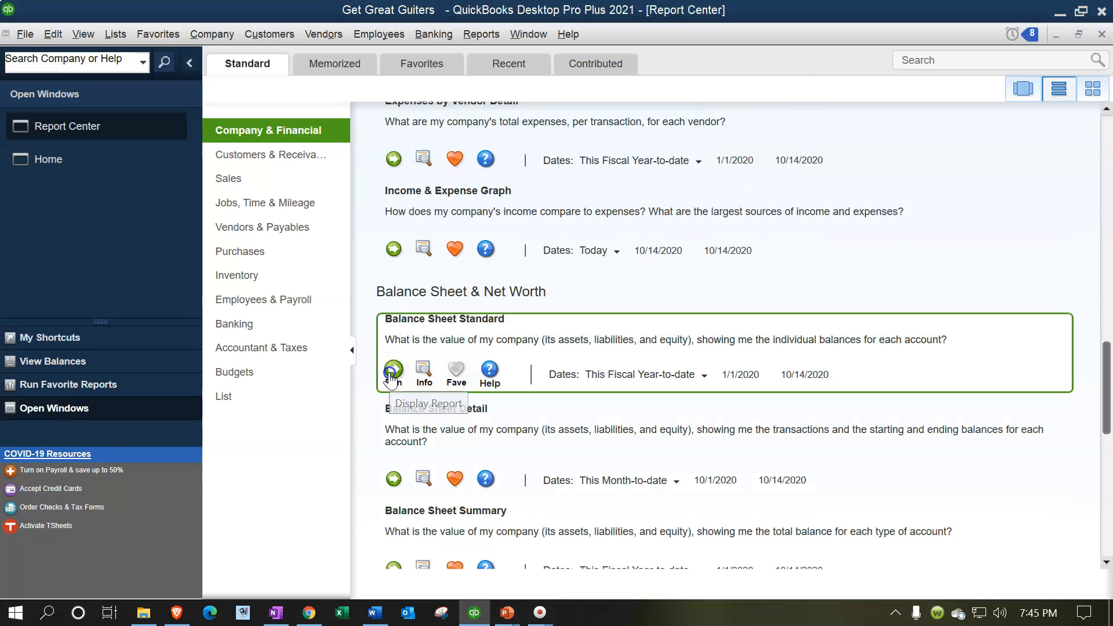
{"action": "left_click", "coordinate": [392, 371]}
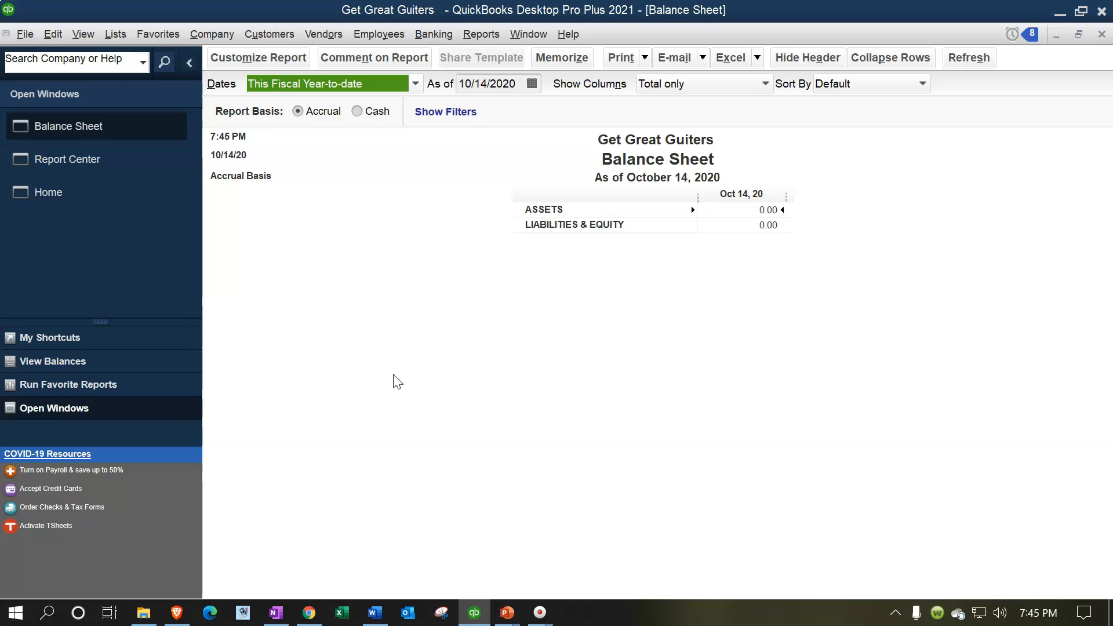
Step: Set the Balance Sheet's as-of date to 12/31/2021
{"action": "key", "text": "Tab"}
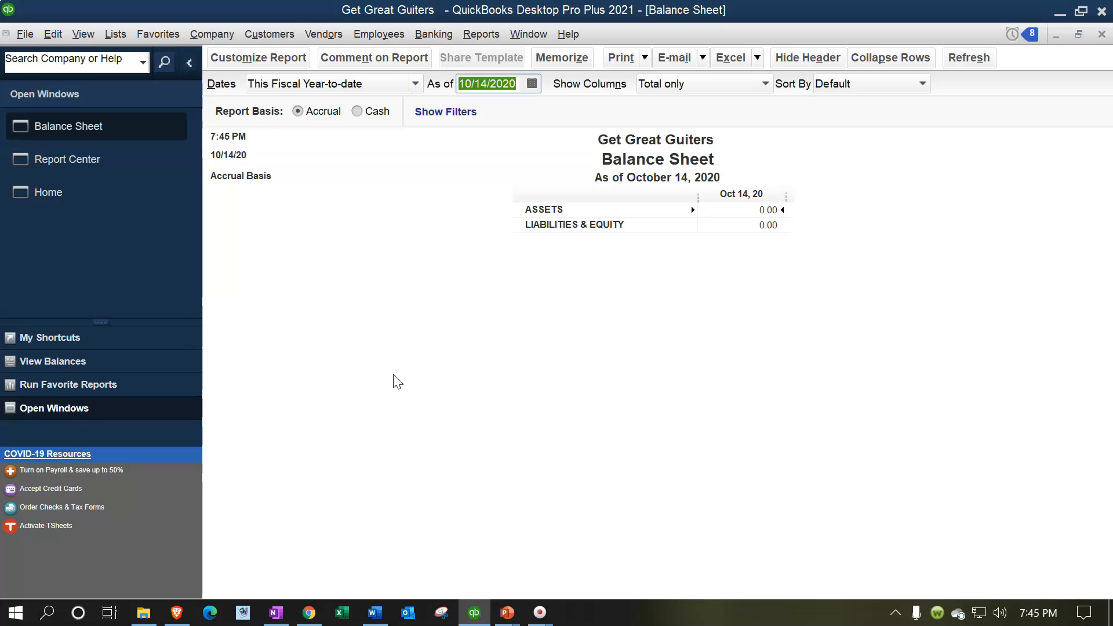
{"action": "type", "text": "12/31/2021"}
{"action": "key", "text": "Tab"}
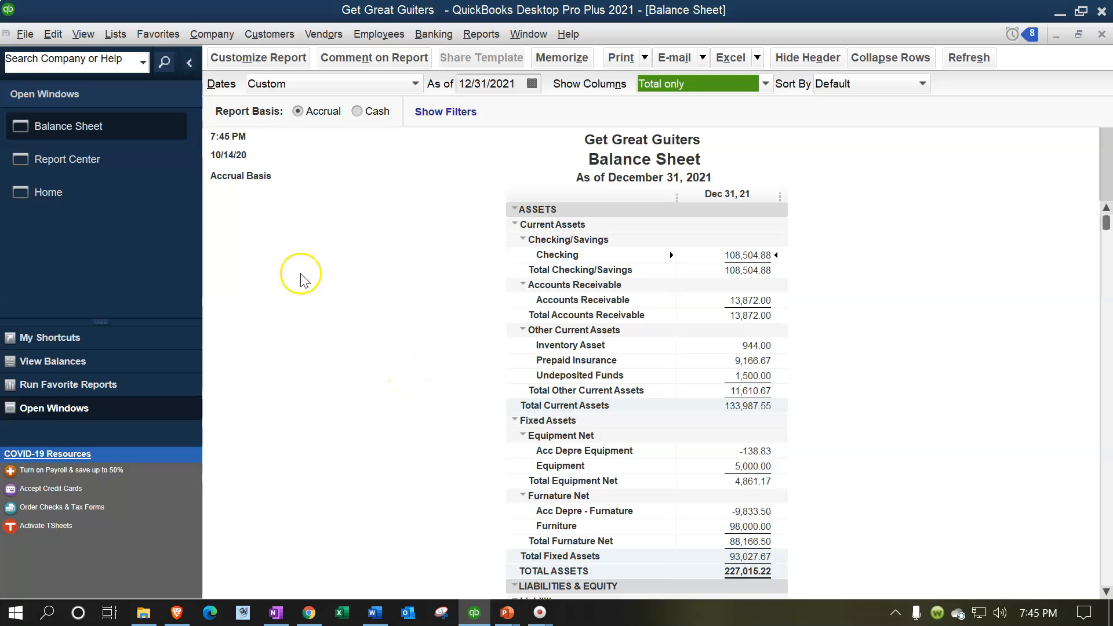
Step: Return to the Report Center and run the Balance Sheet Prev Year Comparison report
{"action": "left_click", "coordinate": [115, 159]}
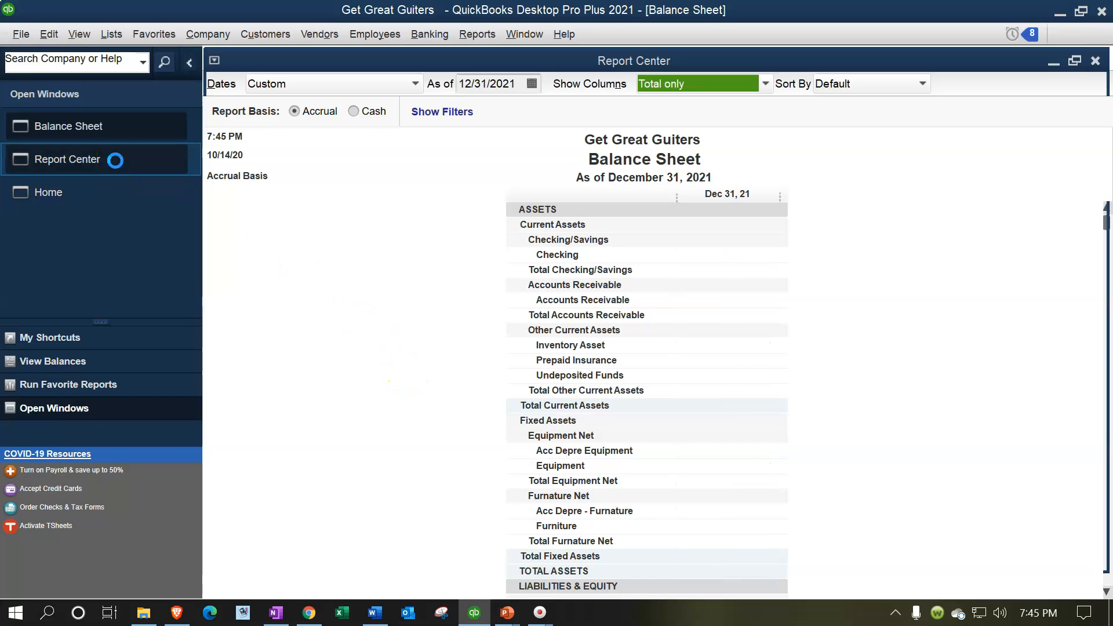
{"action": "scroll", "coordinate": [690, 380], "scroll_direction": "down", "scroll_amount": 1}
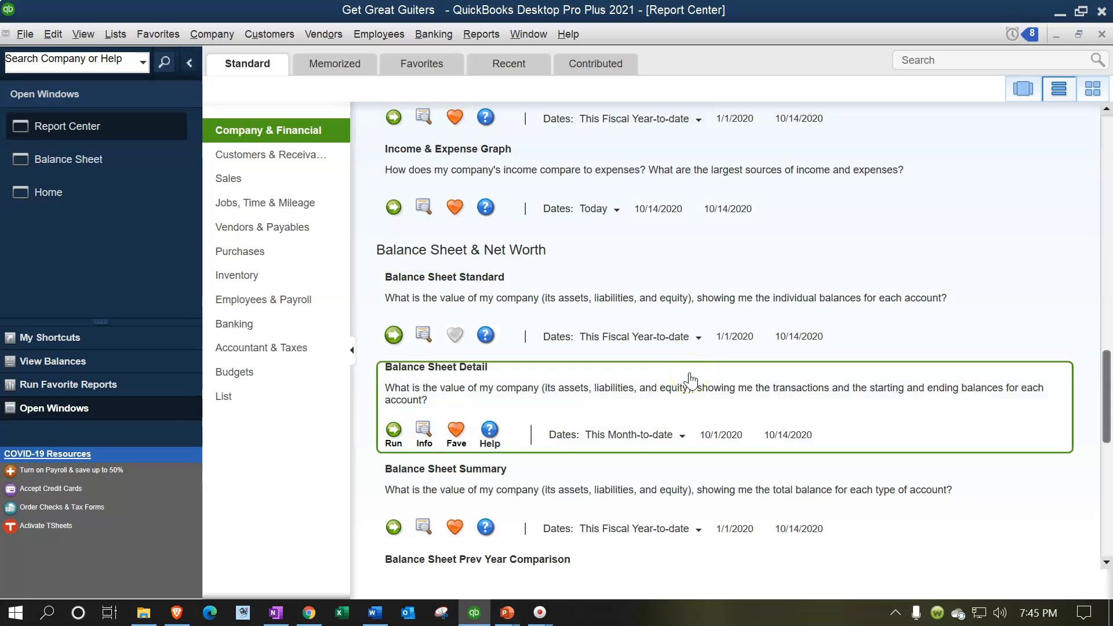
{"action": "scroll", "coordinate": [690, 380], "scroll_direction": "down", "scroll_amount": 1}
{"action": "scroll", "coordinate": [690, 379], "scroll_direction": "down", "scroll_amount": 1}
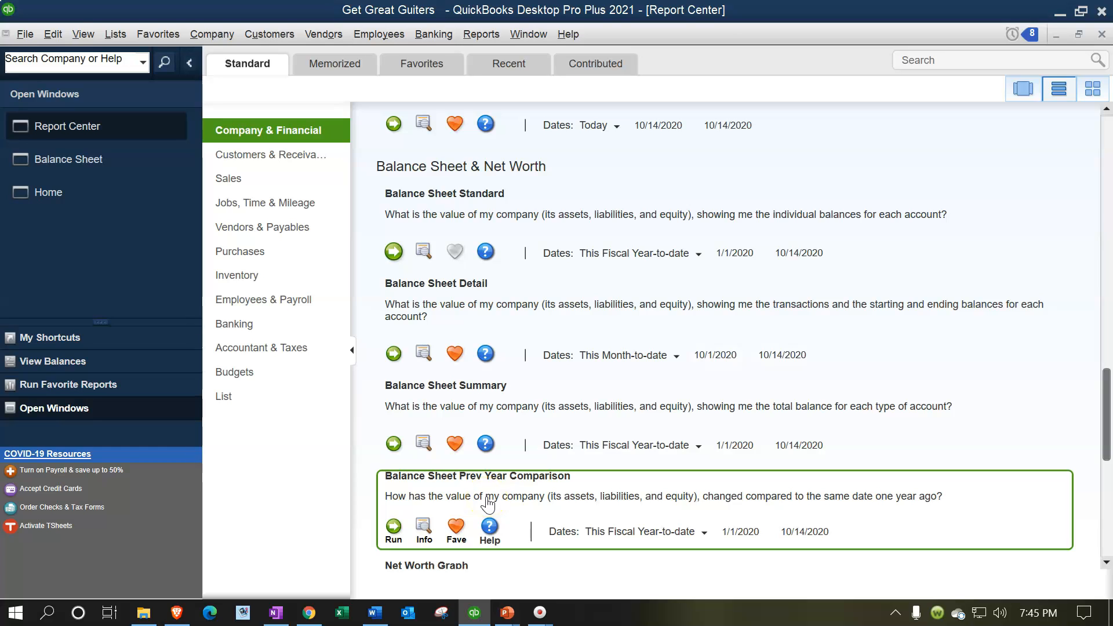
{"action": "left_click", "coordinate": [392, 527]}
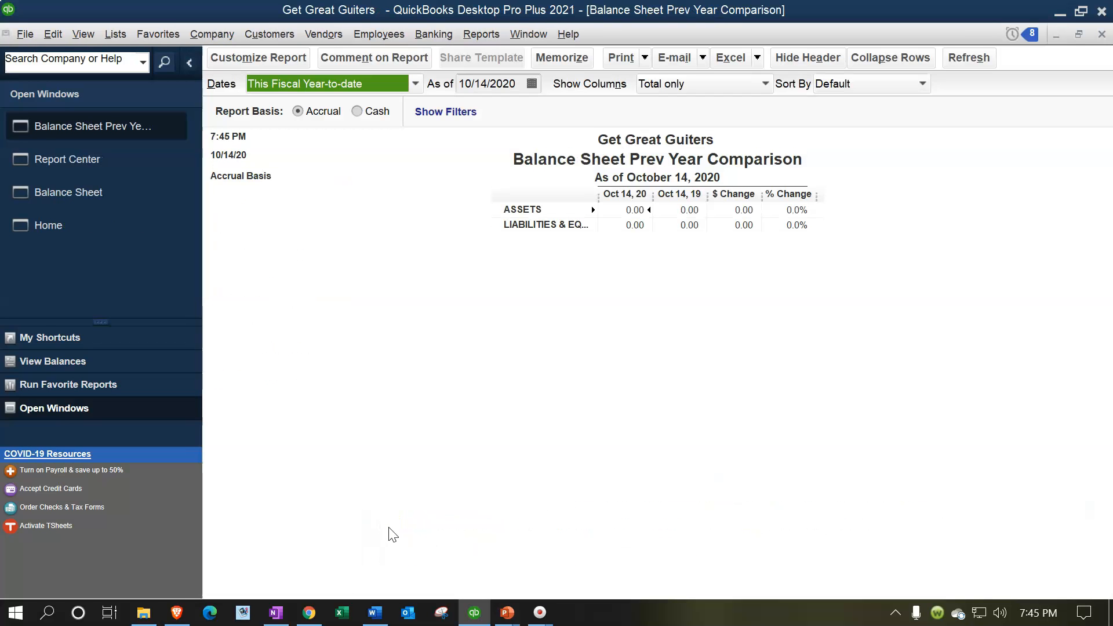
Step: Set the as-of date of the Balance Sheet Prev Year Comparison to 12/31/2021
{"action": "key", "text": "Tab"}
{"action": "left_click", "coordinate": [404, 486]}
{"action": "type", "text": "12/31/2021"}
{"action": "key", "text": "Tab"}
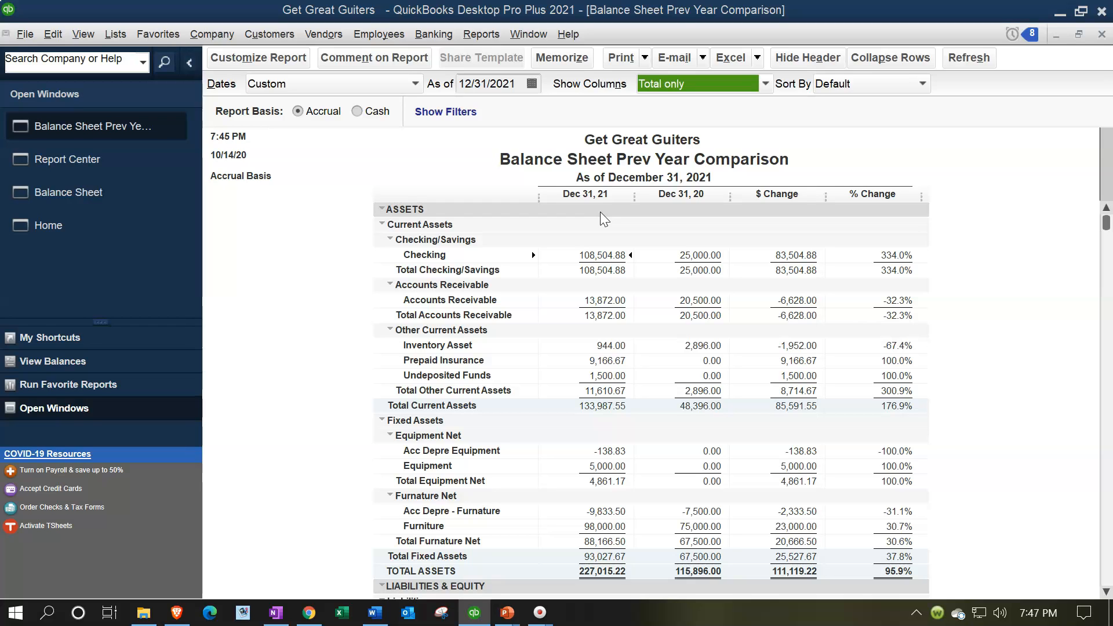
Step: Switch back to the standard Balance Sheet and customize its date range to run from 01/01/2021 to 02/28/2021
{"action": "left_click", "coordinate": [144, 203]}
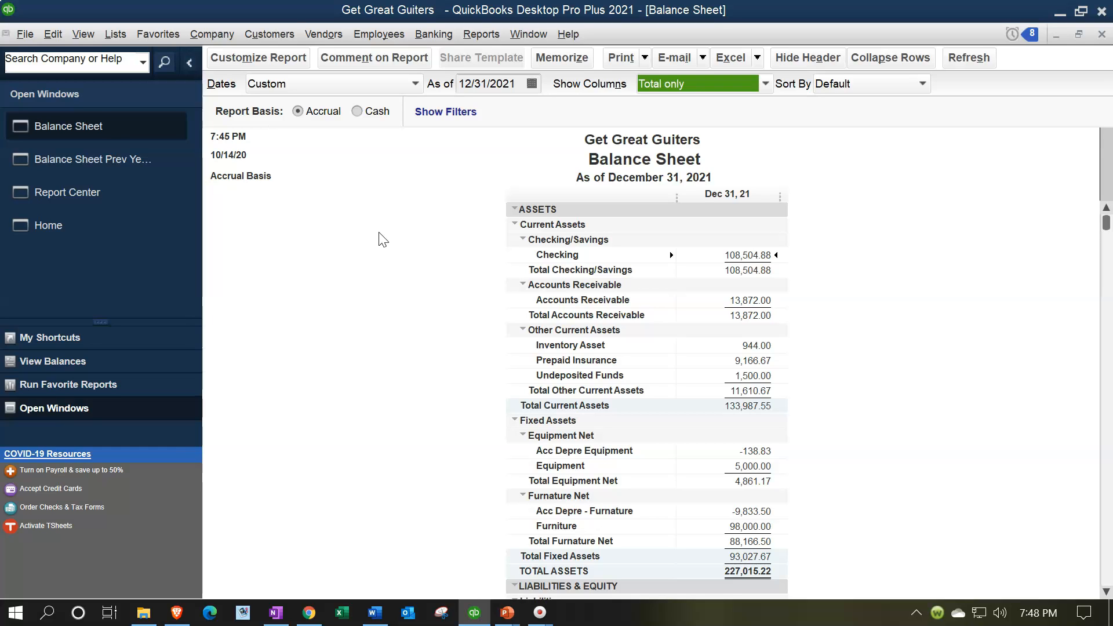
{"action": "left_click", "coordinate": [275, 60]}
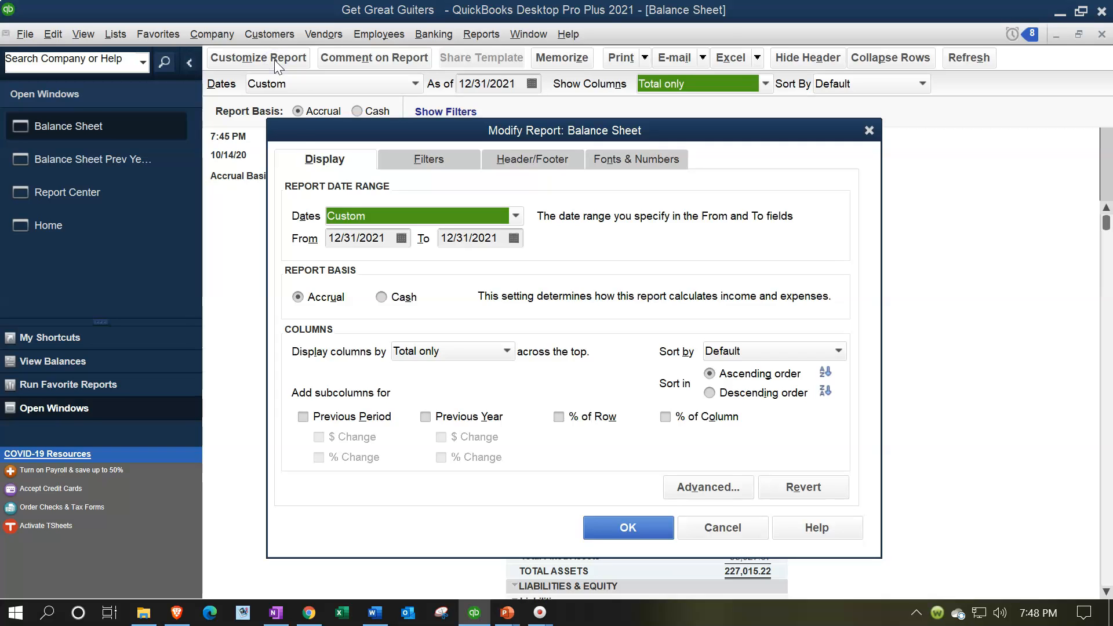
{"action": "left_click_drag", "start_coordinate": [390, 240], "coordinate": [230, 214]}
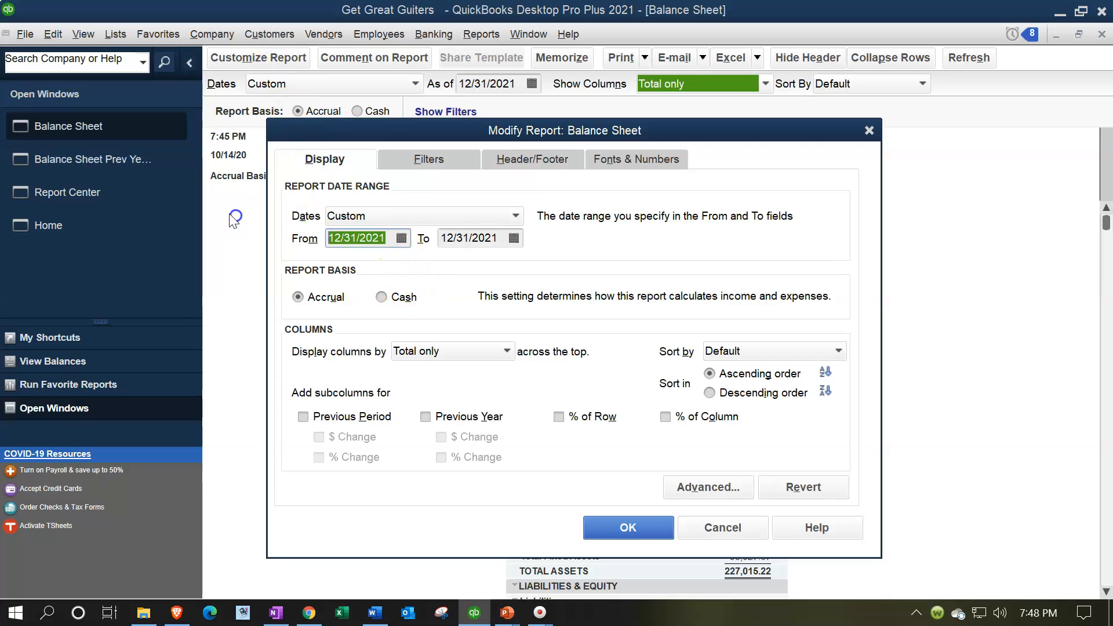
{"action": "type", "text": "01/01/2021"}
{"action": "key", "text": "Tab"}
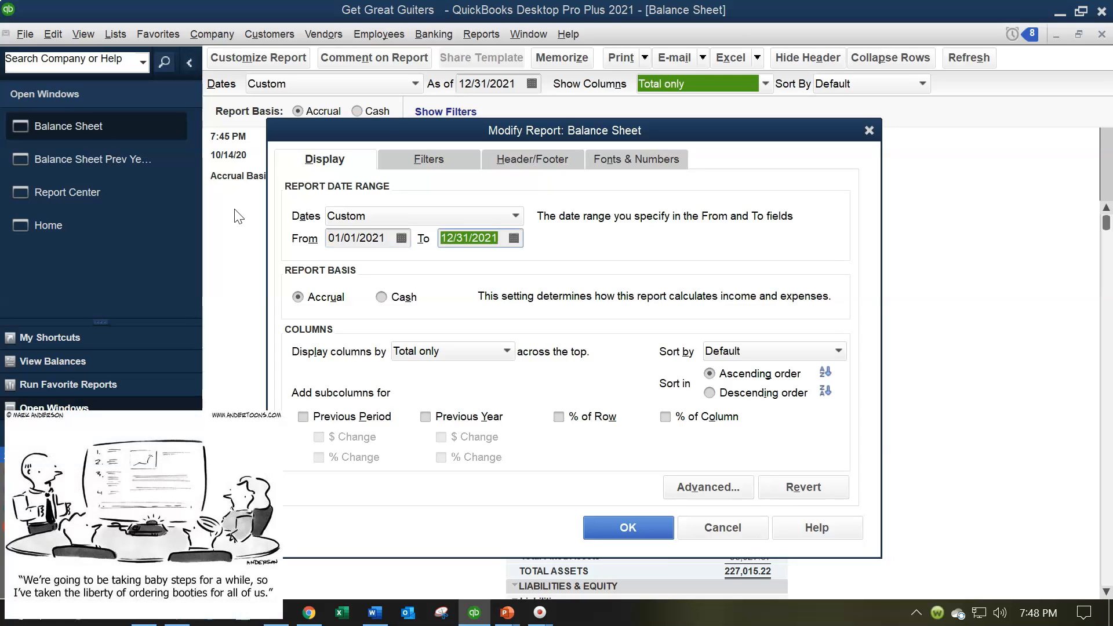
{"action": "type", "text": "02/28"}
{"action": "key", "text": "Tab"}
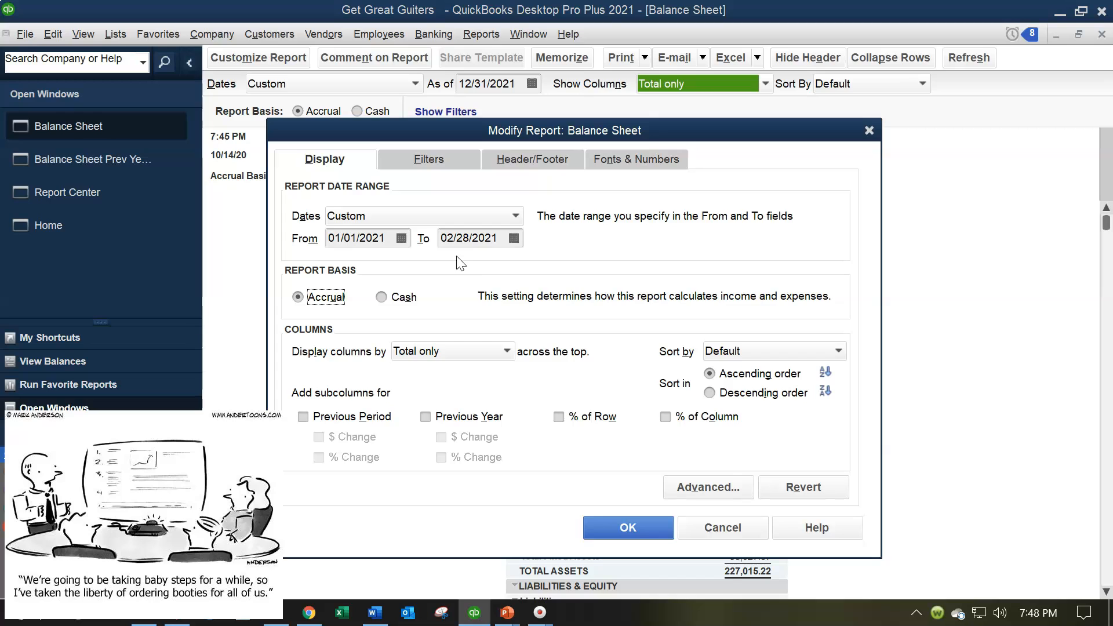
{"action": "left_click", "coordinate": [608, 525]}
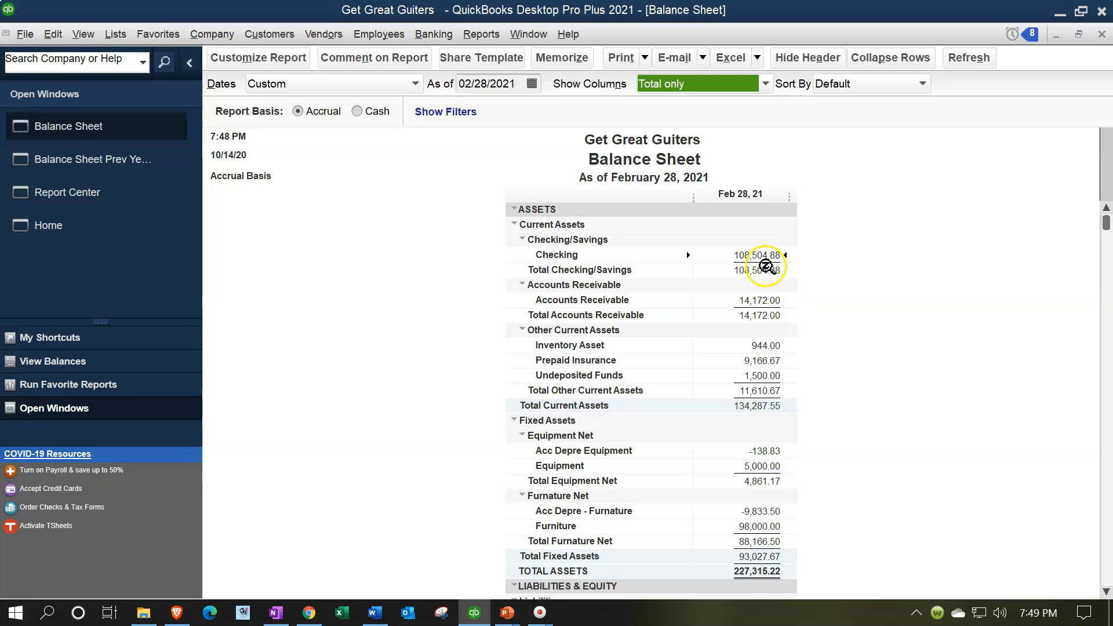
Step: Drill into the Checking balance to view its transactions by account, and close that detail report
{"action": "left_click", "coordinate": [744, 253]}
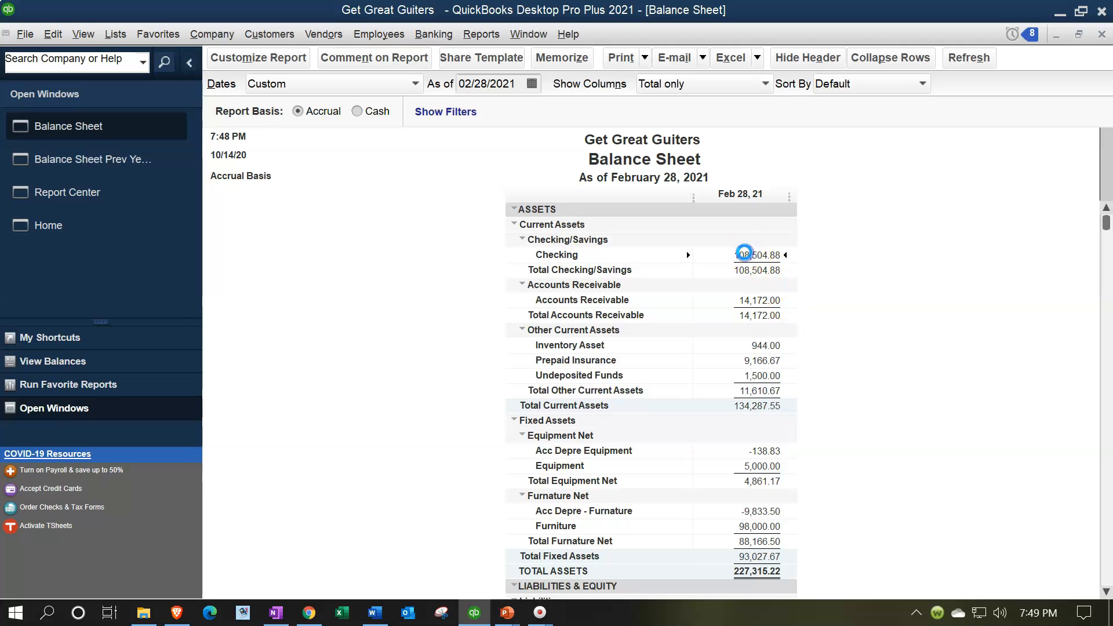
{"action": "double_click", "coordinate": [744, 253]}
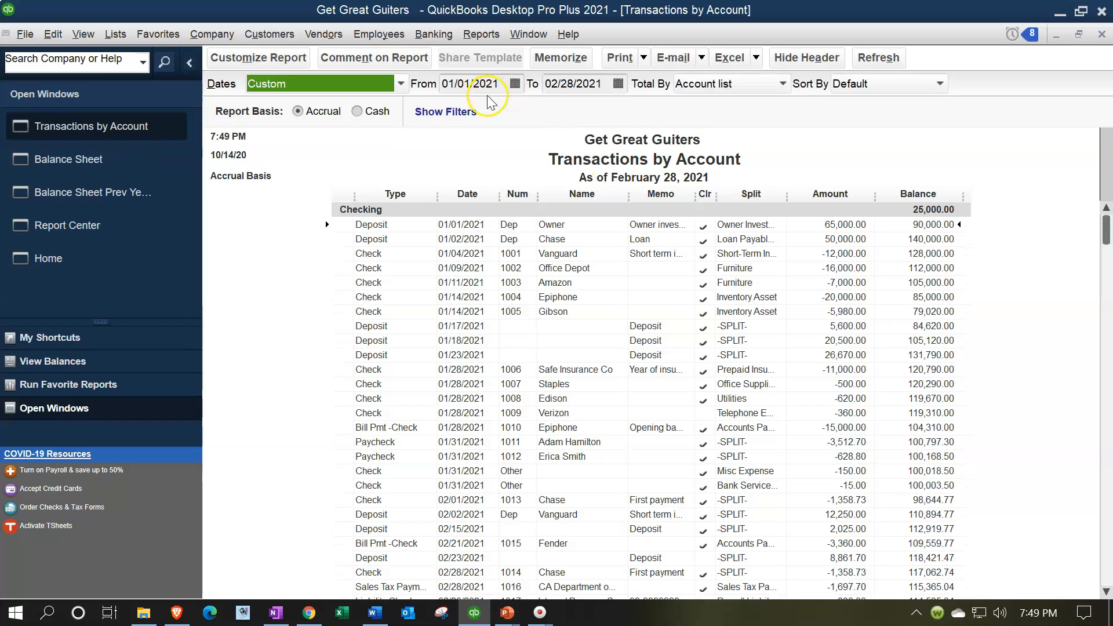
{"action": "left_click", "coordinate": [1101, 36]}
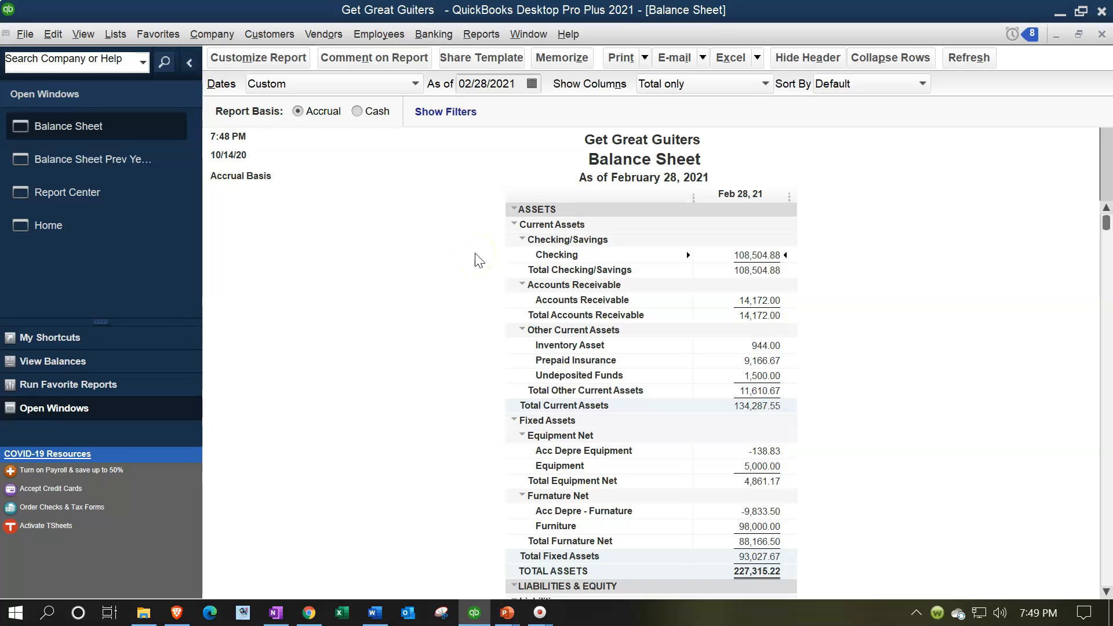
Step: Display the Balance Sheet columns by month and set the start of its custom date range to 02/01/2021
{"action": "left_click", "coordinate": [765, 83]}
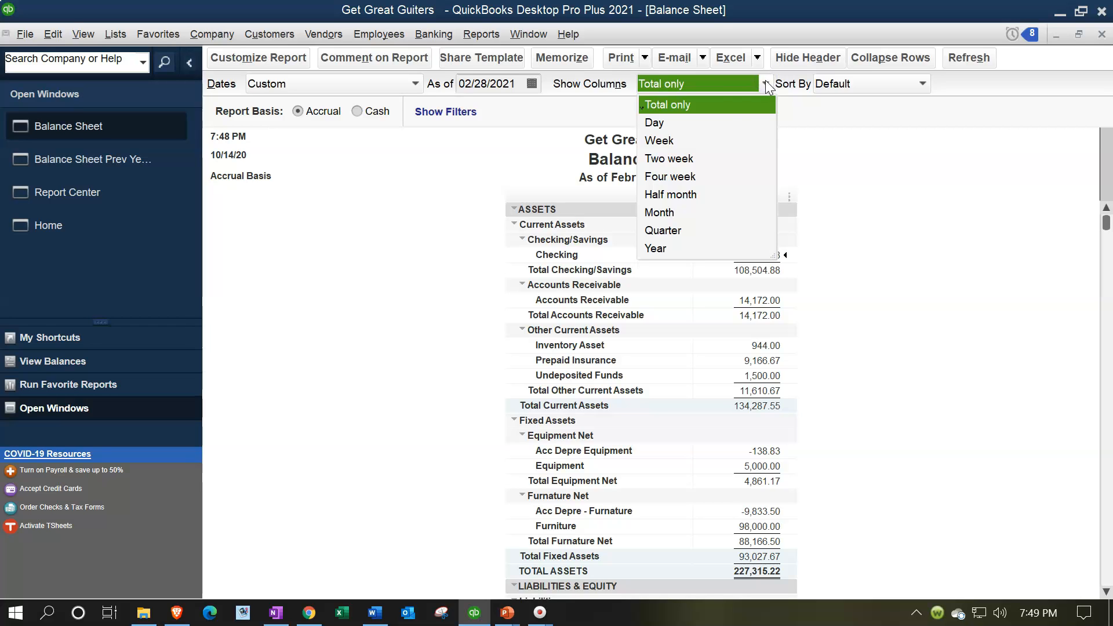
{"action": "left_click", "coordinate": [664, 211]}
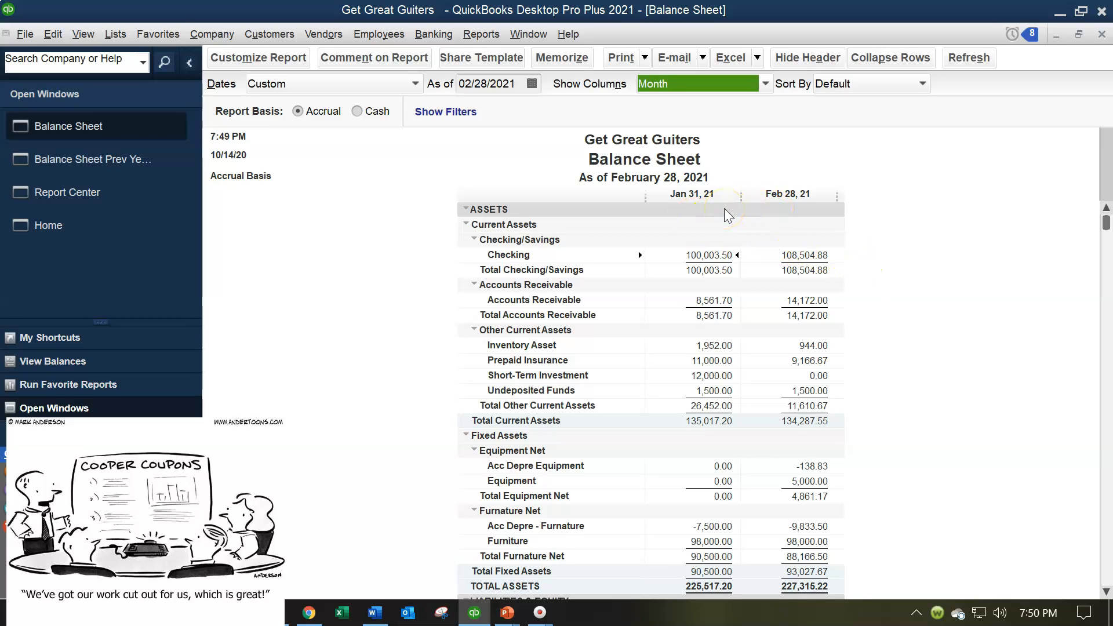
{"action": "left_click", "coordinate": [271, 63]}
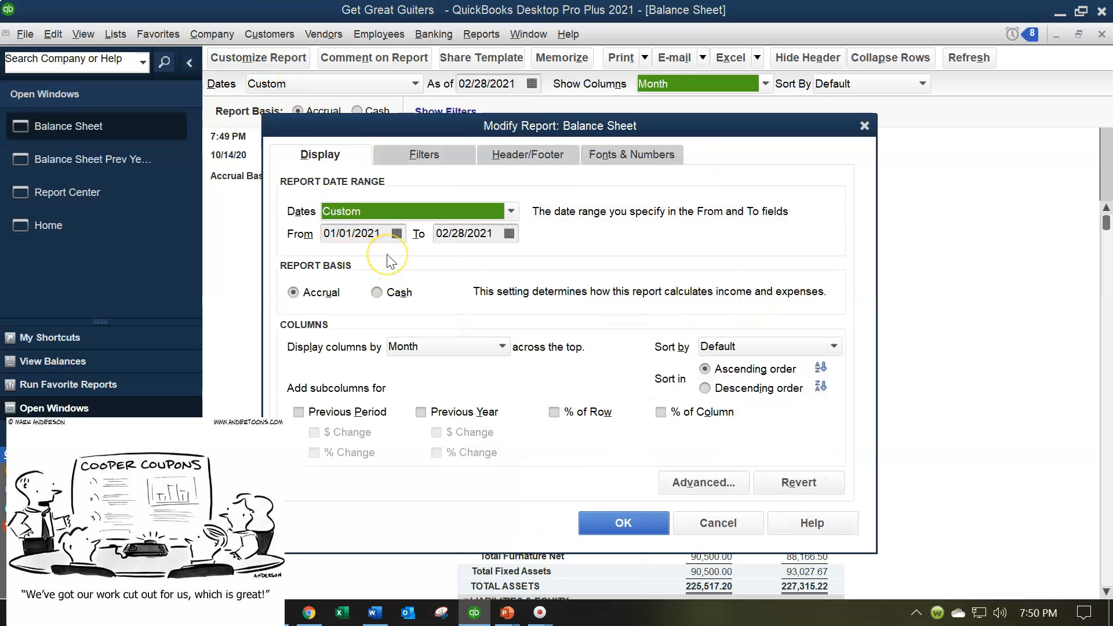
{"action": "left_click_drag", "start_coordinate": [385, 234], "coordinate": [269, 238]}
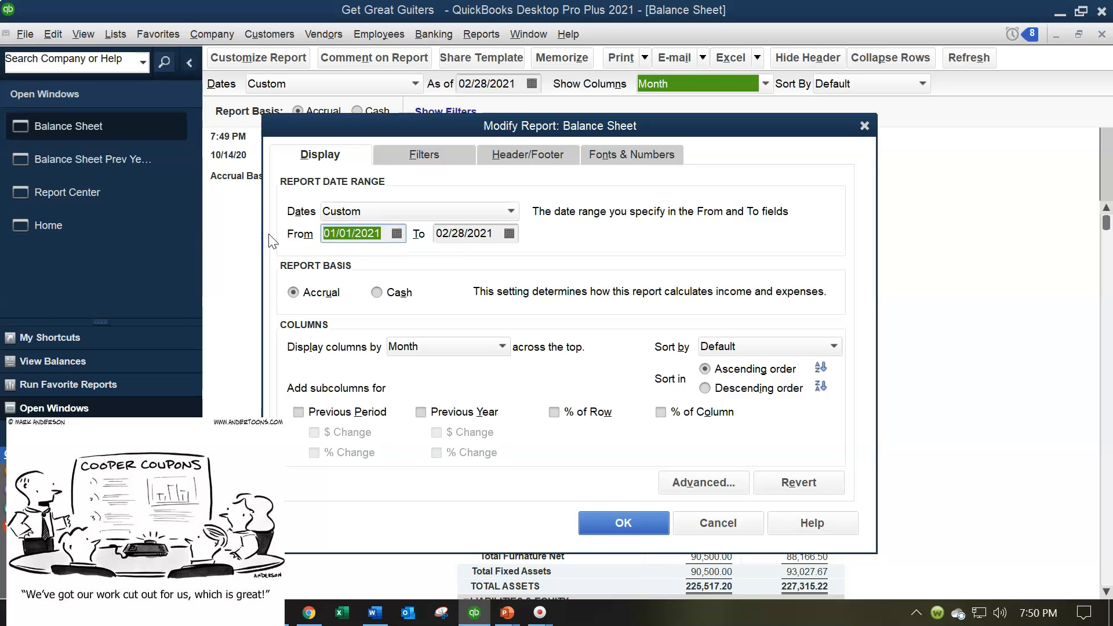
{"action": "type", "text": "02"}
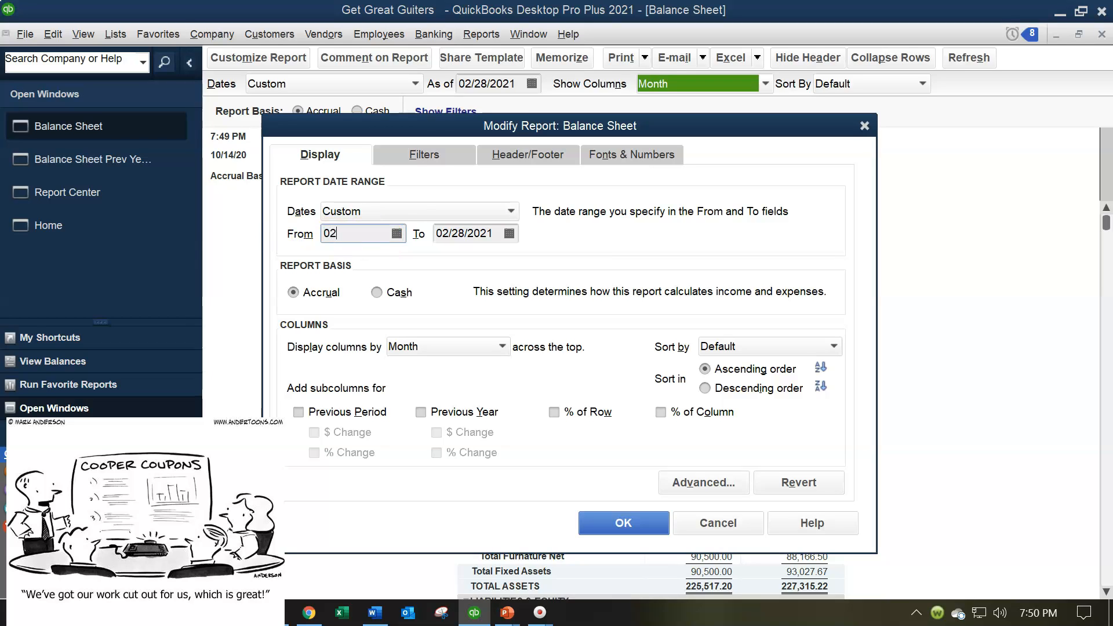
{"action": "type", "text": "/01/2021"}
{"action": "key", "text": "Tab"}
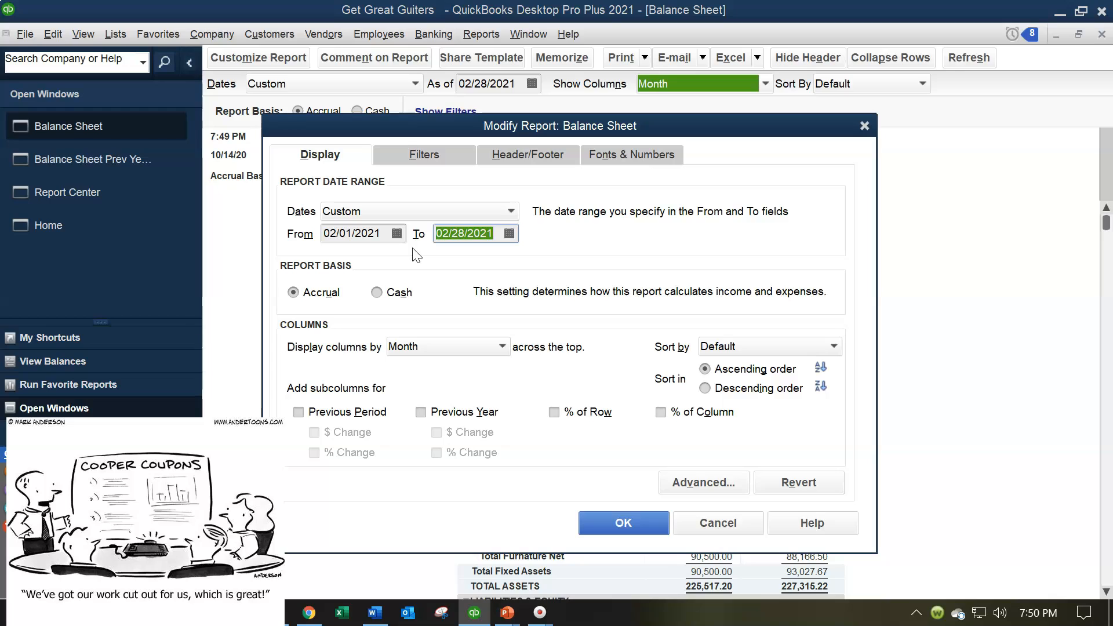
Step: Keep the columns displayed by Month and add a Previous Period subcolumn to the Balance Sheet
{"action": "left_click", "coordinate": [502, 346]}
{"action": "left_click", "coordinate": [449, 368]}
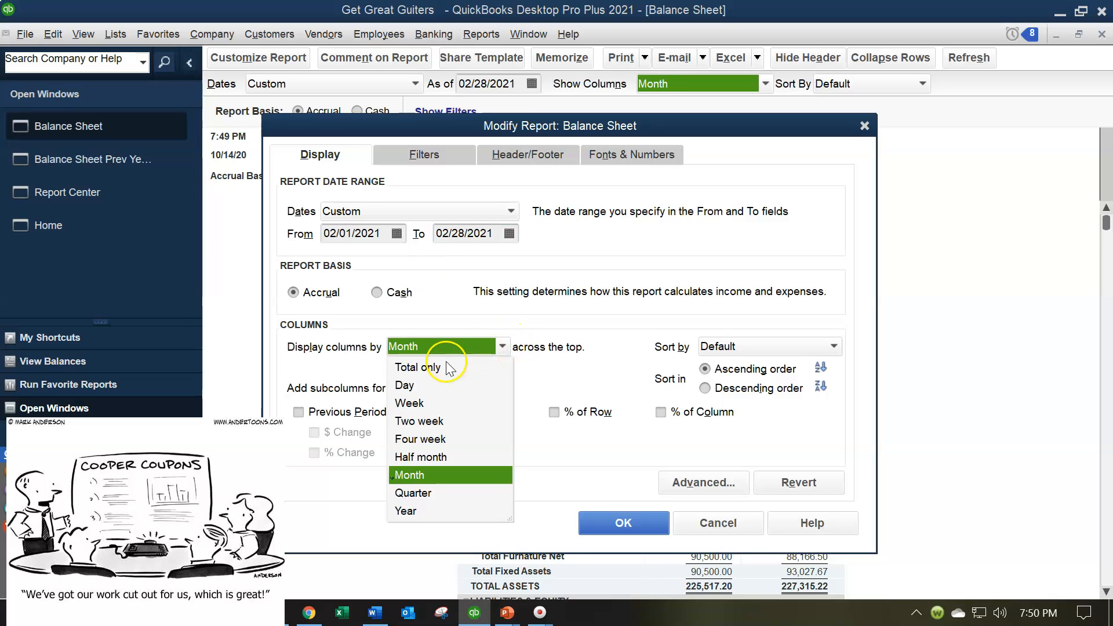
{"action": "left_click", "coordinate": [581, 309]}
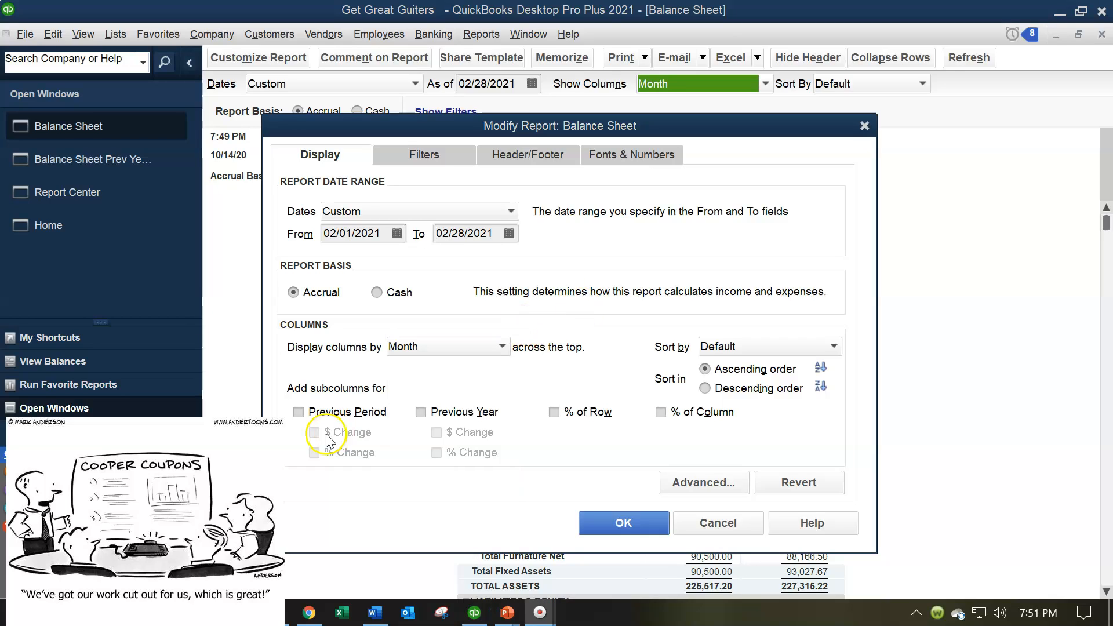
{"action": "left_click", "coordinate": [299, 411]}
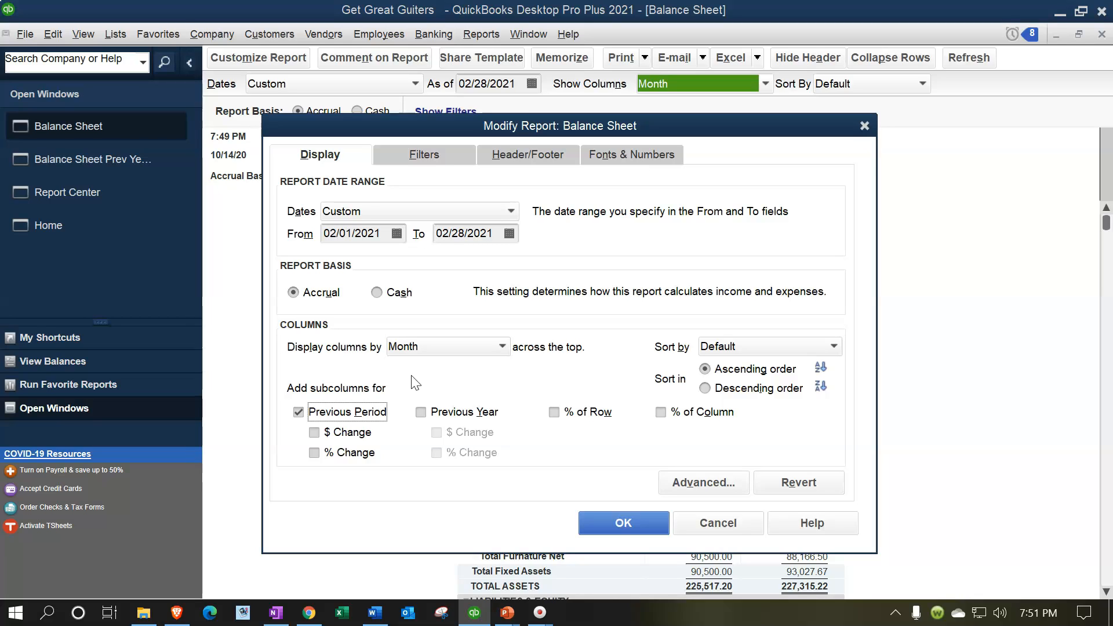
{"action": "left_click", "coordinate": [606, 524]}
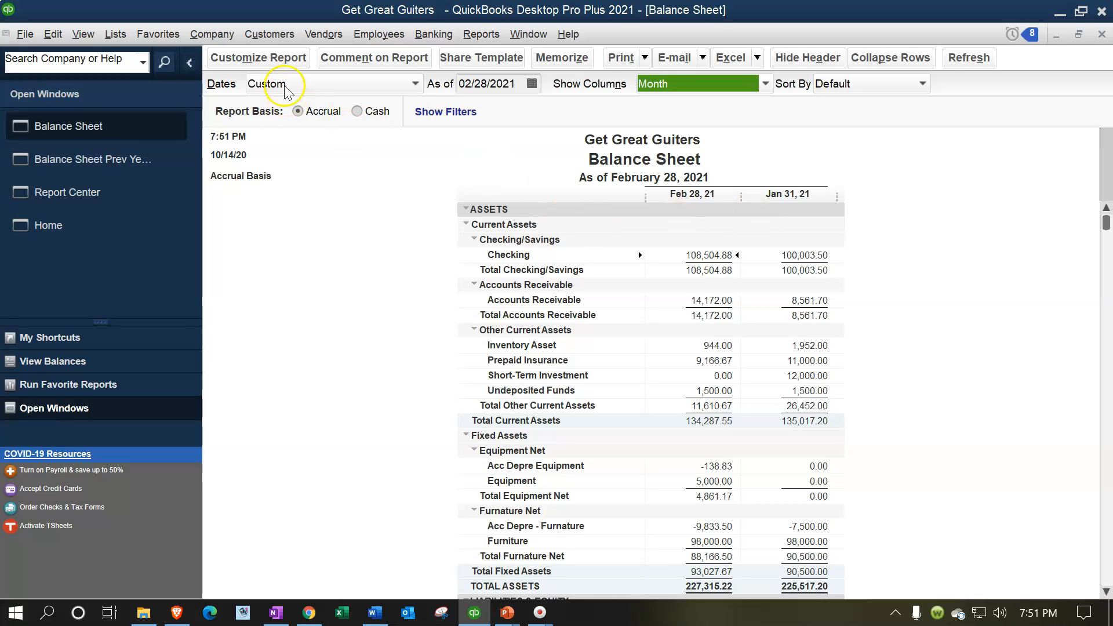
Step: Try the Total only column display on the Balance Sheet and return it to Month
{"action": "left_click", "coordinate": [832, 85]}
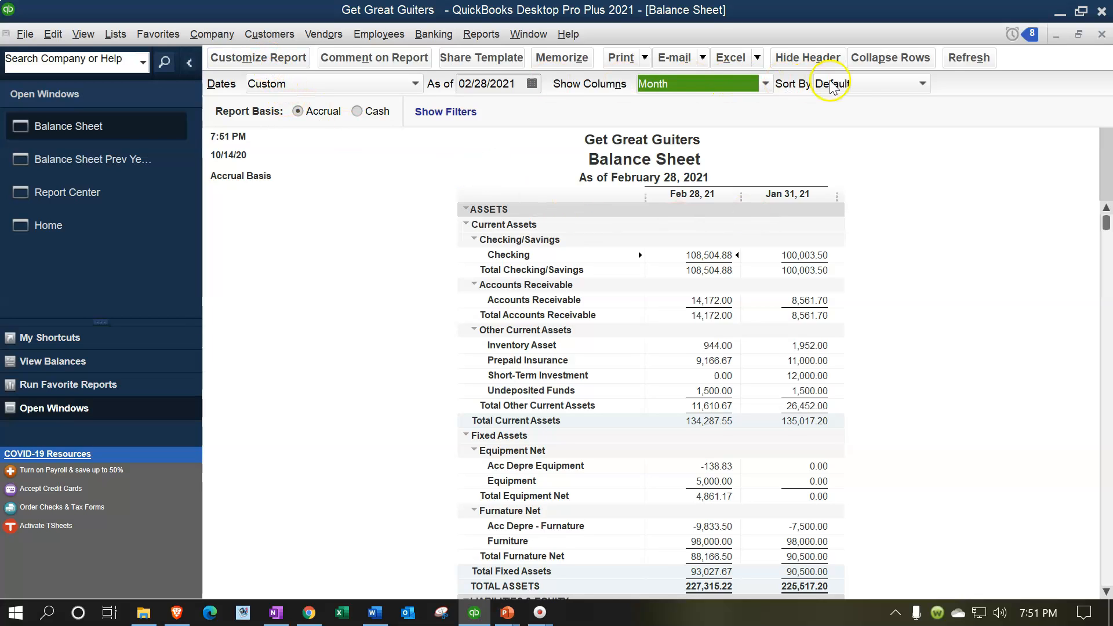
{"action": "left_click", "coordinate": [766, 88]}
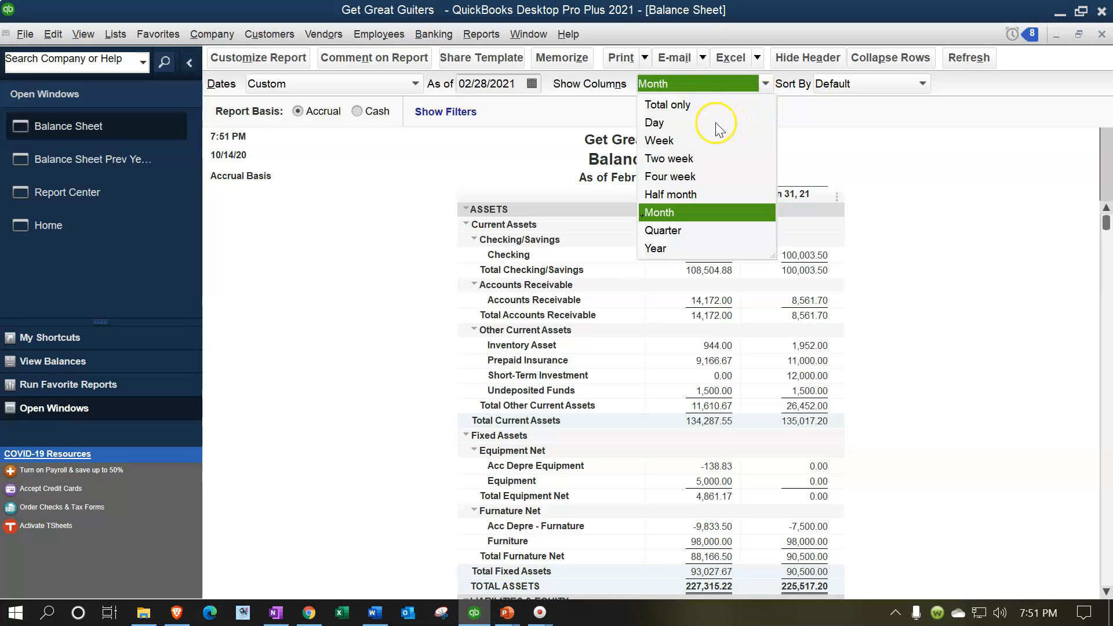
{"action": "left_click", "coordinate": [690, 105]}
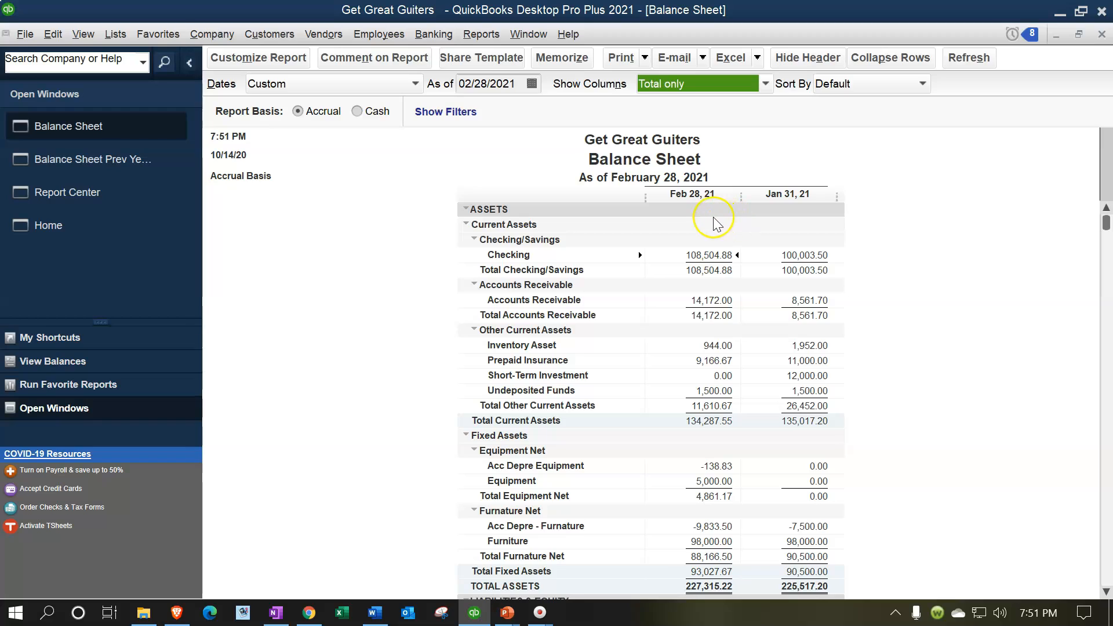
{"action": "left_click", "coordinate": [920, 218]}
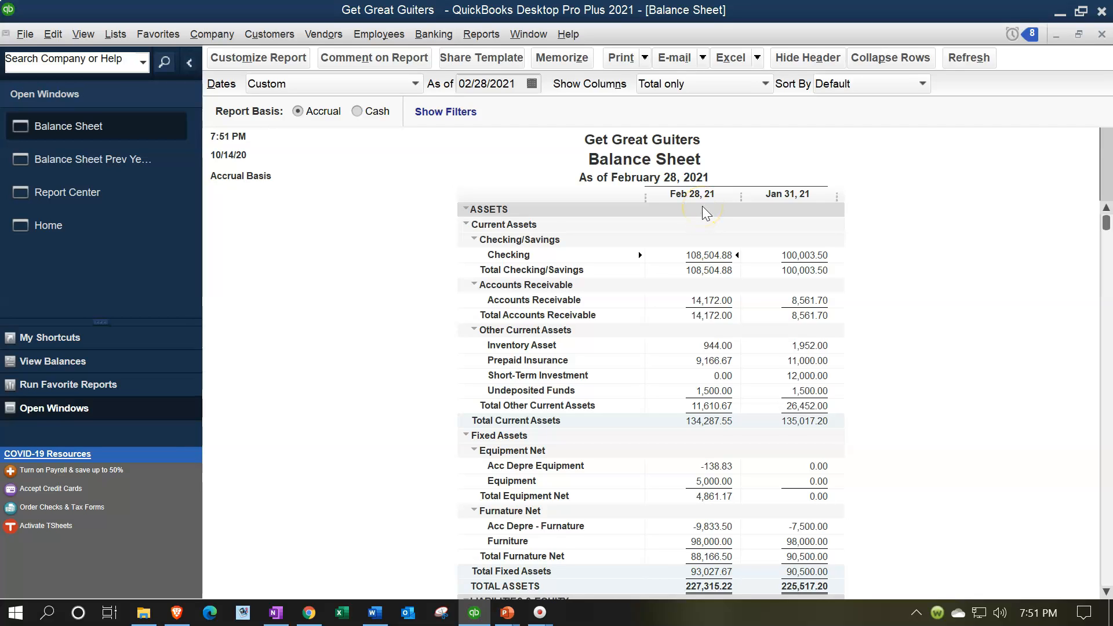
{"action": "left_click", "coordinate": [767, 82]}
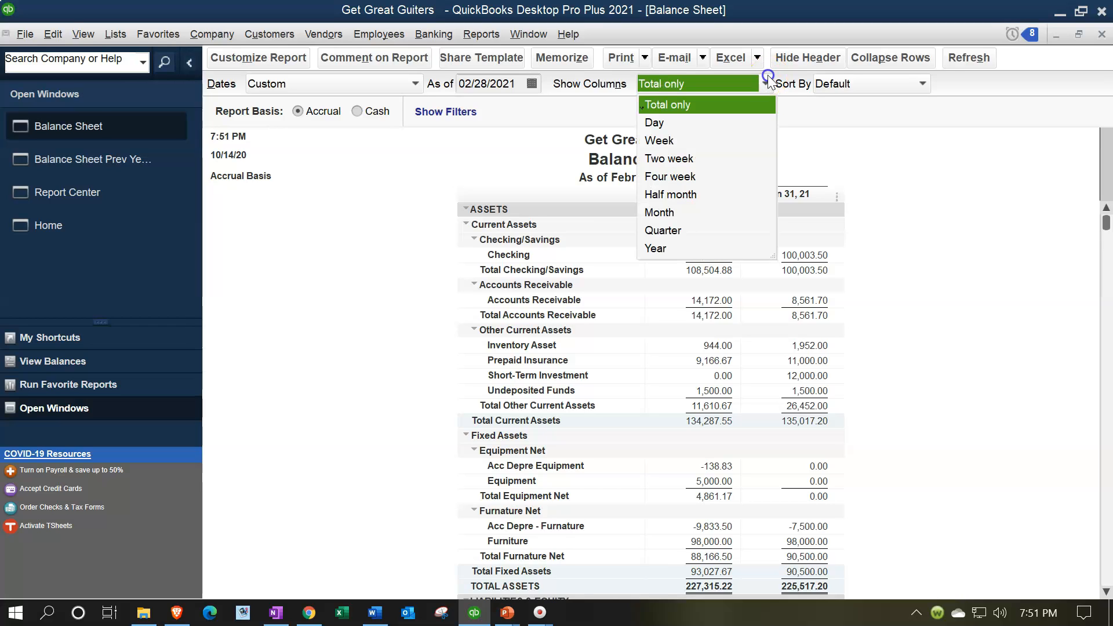
{"action": "left_click", "coordinate": [683, 213]}
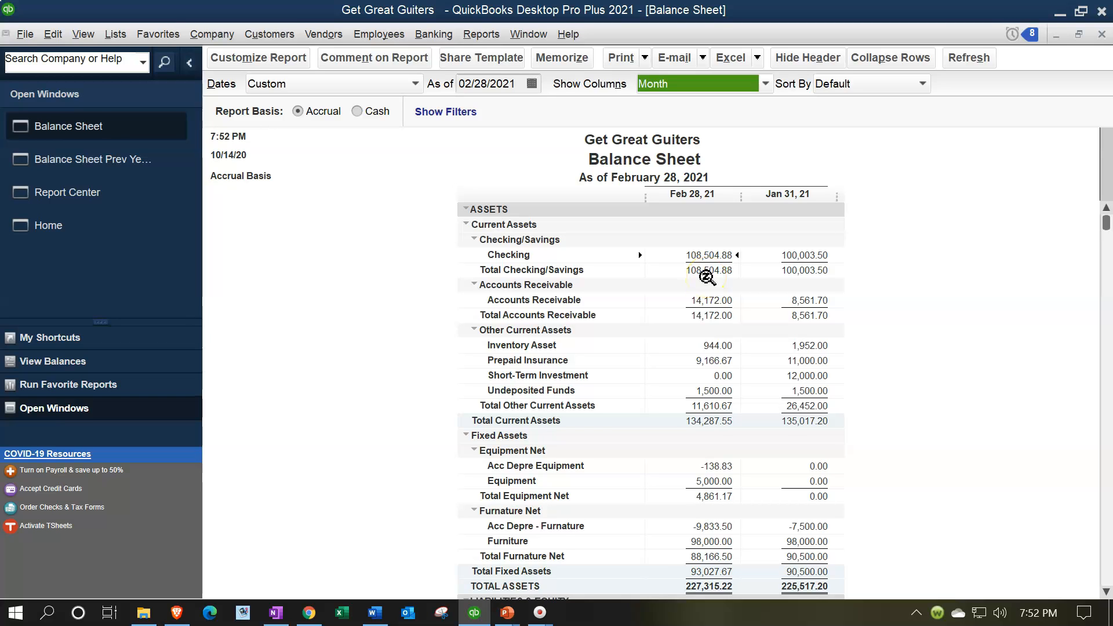
Step: Add the $ Change and % Change subcolumns for the previous period to the Balance Sheet
{"action": "left_click", "coordinate": [243, 58]}
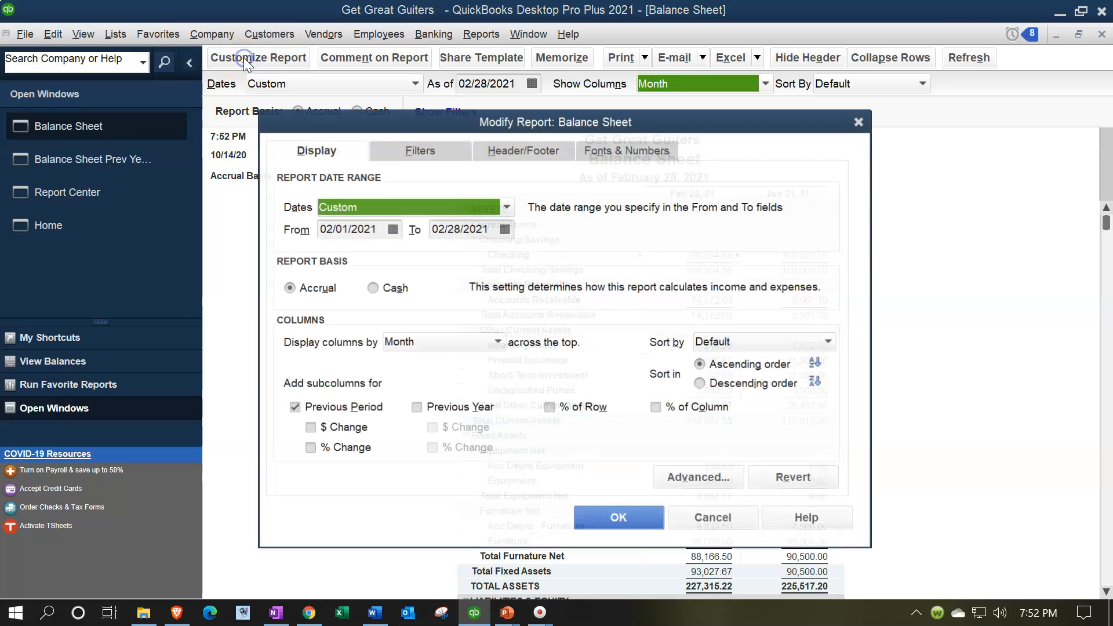
{"action": "left_click", "coordinate": [311, 428]}
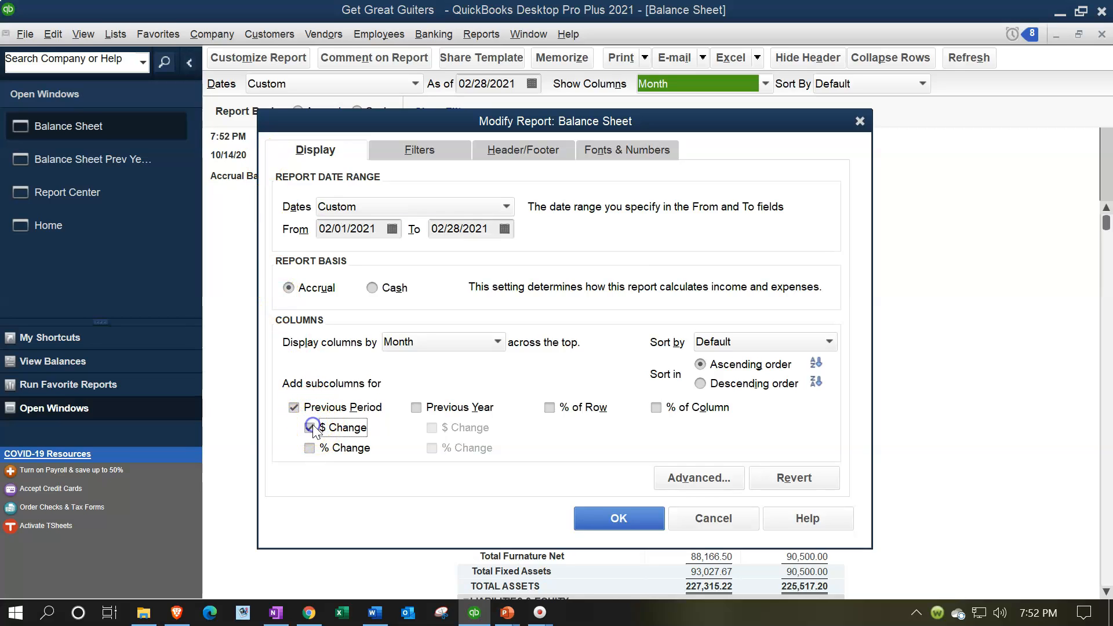
{"action": "left_click", "coordinate": [617, 519]}
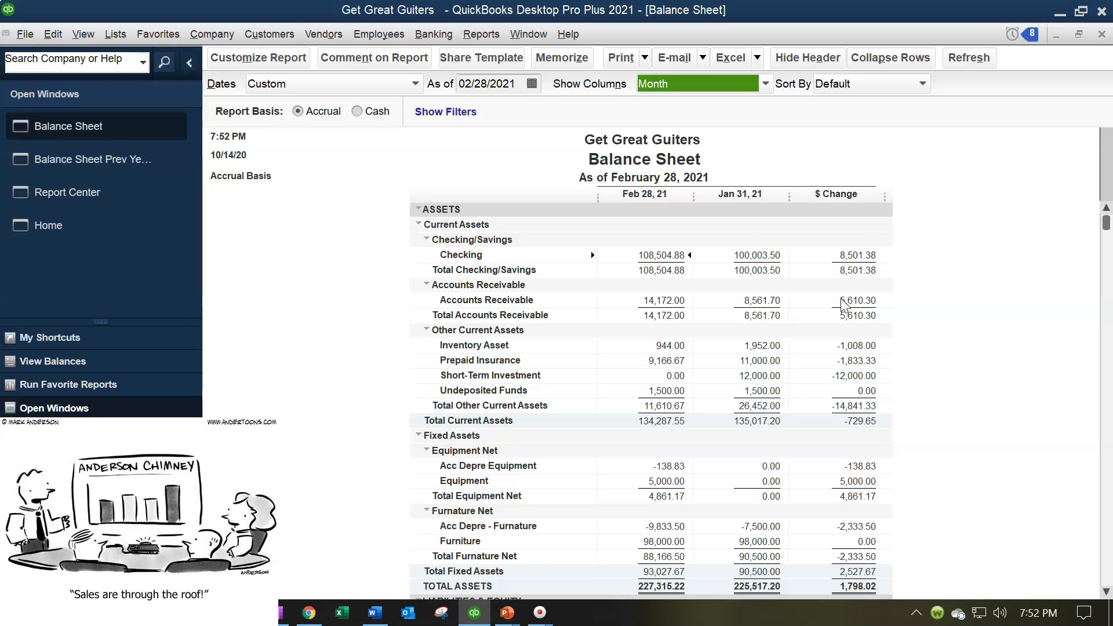
{"action": "left_click", "coordinate": [263, 63]}
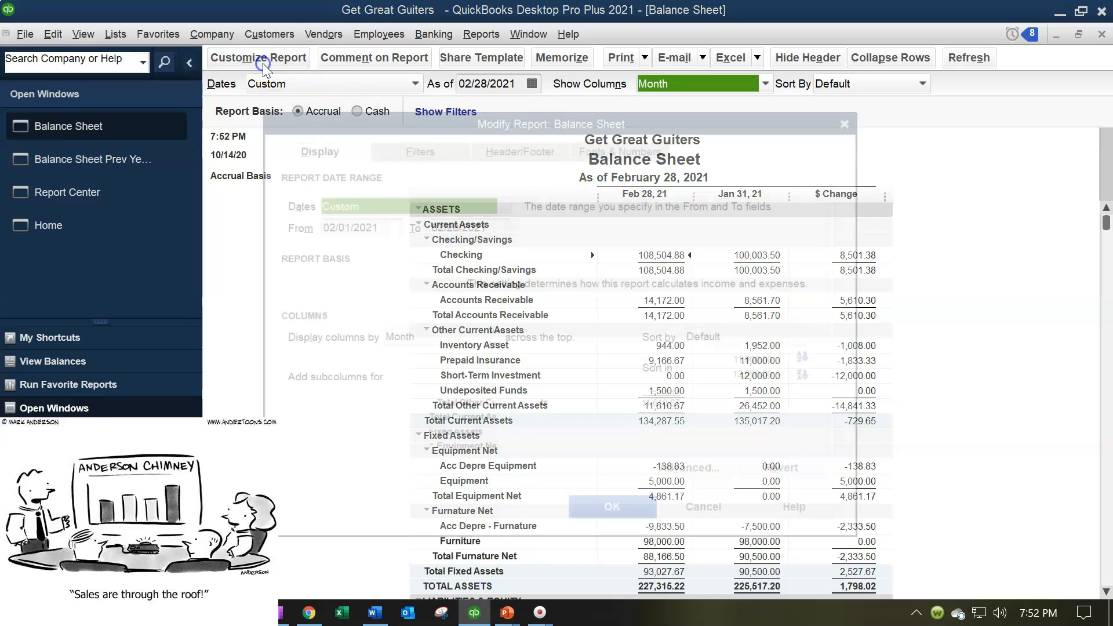
{"action": "left_click", "coordinate": [305, 444]}
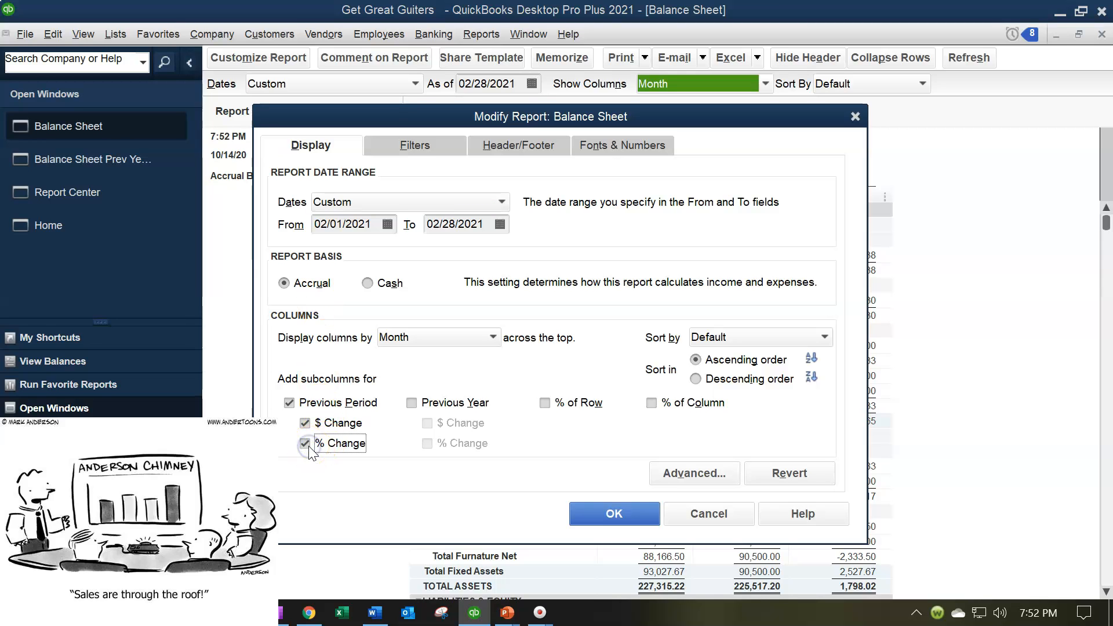
{"action": "left_click", "coordinate": [642, 513]}
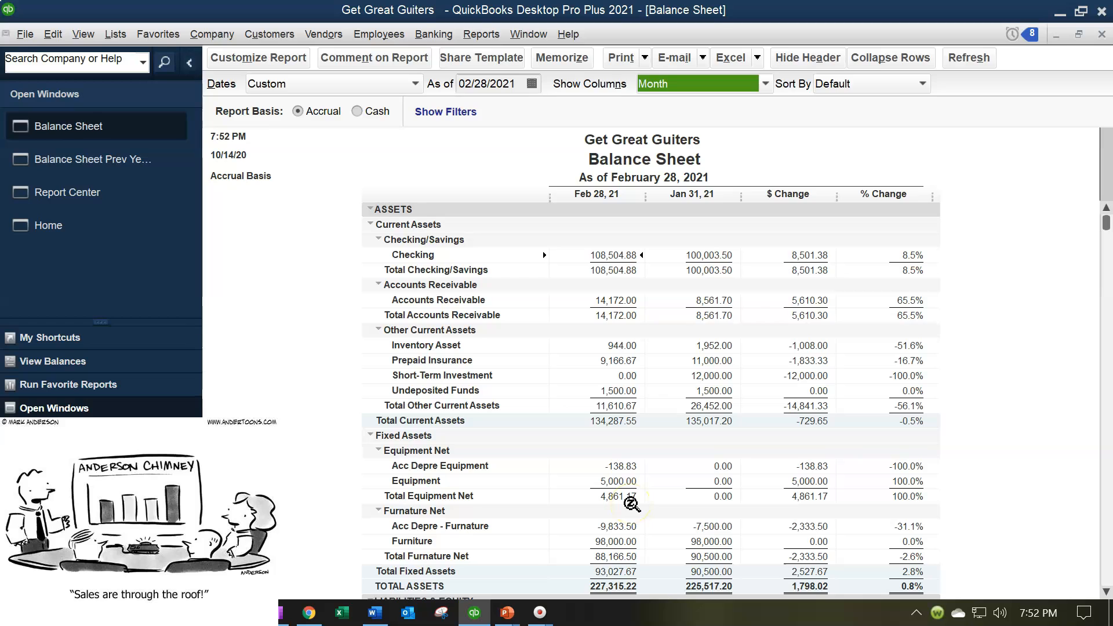
Step: Open the Windows Calculator, keep it on top in compact mode, and place it over the report just below the Checking amounts
{"action": "key", "text": "XF86Calculator"}
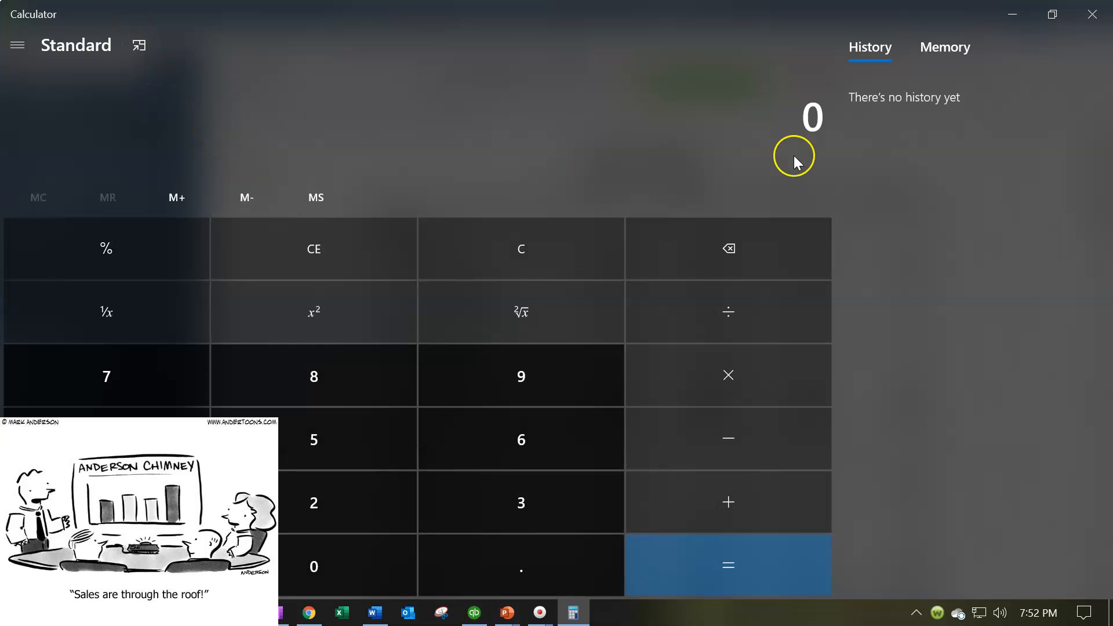
{"action": "left_click", "coordinate": [152, 45]}
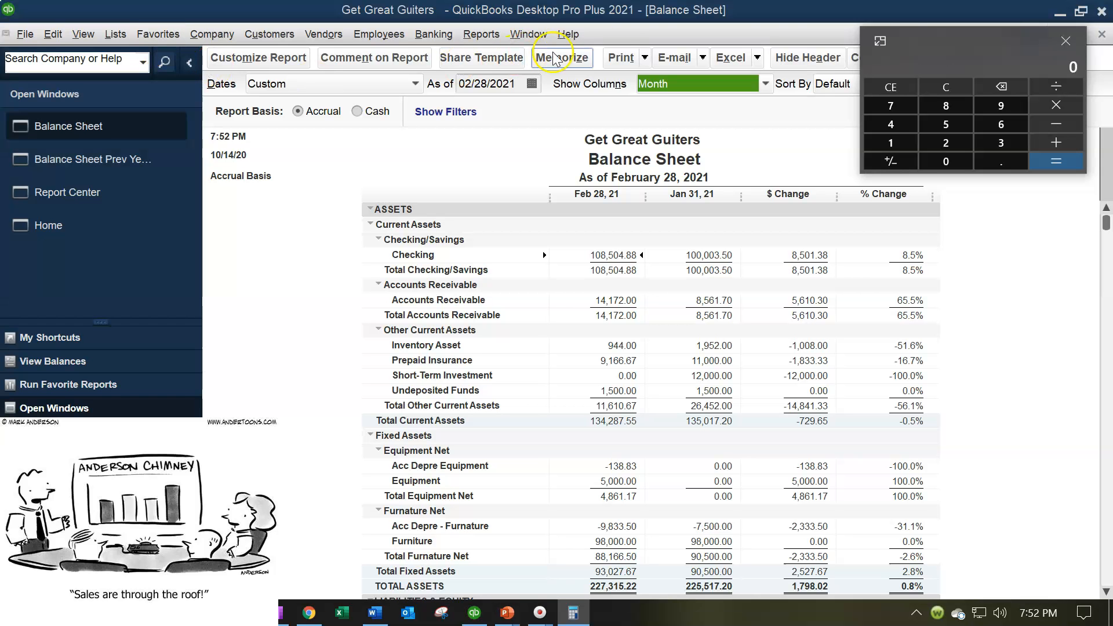
{"action": "left_click_drag", "start_coordinate": [961, 46], "coordinate": [930, 417]}
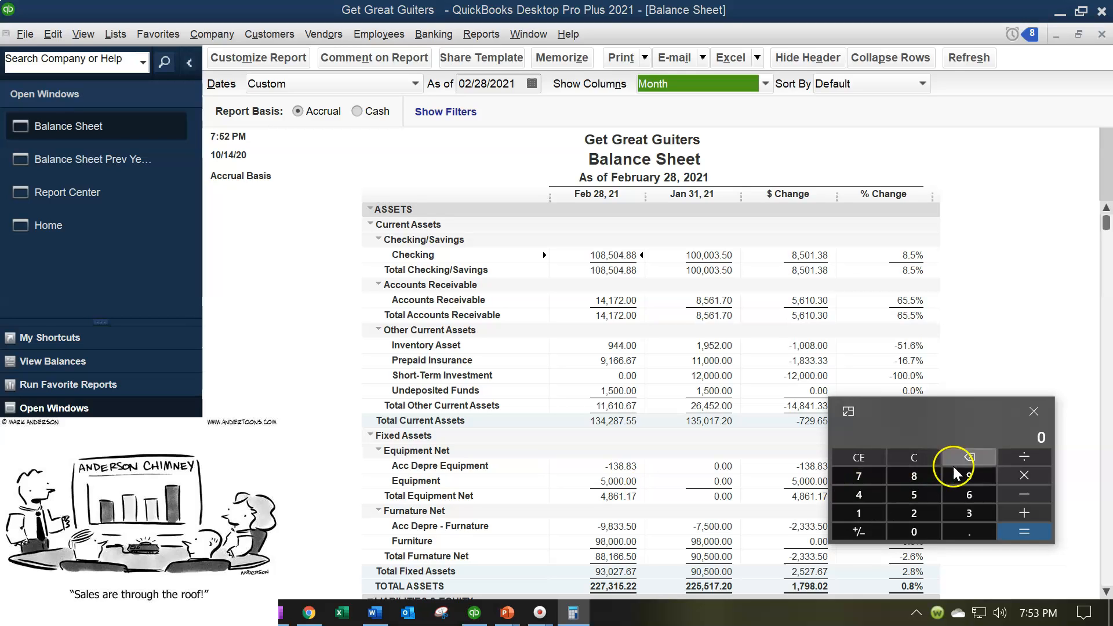
{"action": "left_click_drag", "start_coordinate": [928, 413], "coordinate": [904, 412]}
{"action": "left_click_drag", "start_coordinate": [752, 402], "coordinate": [700, 380]}
{"action": "left_click", "coordinate": [635, 422]}
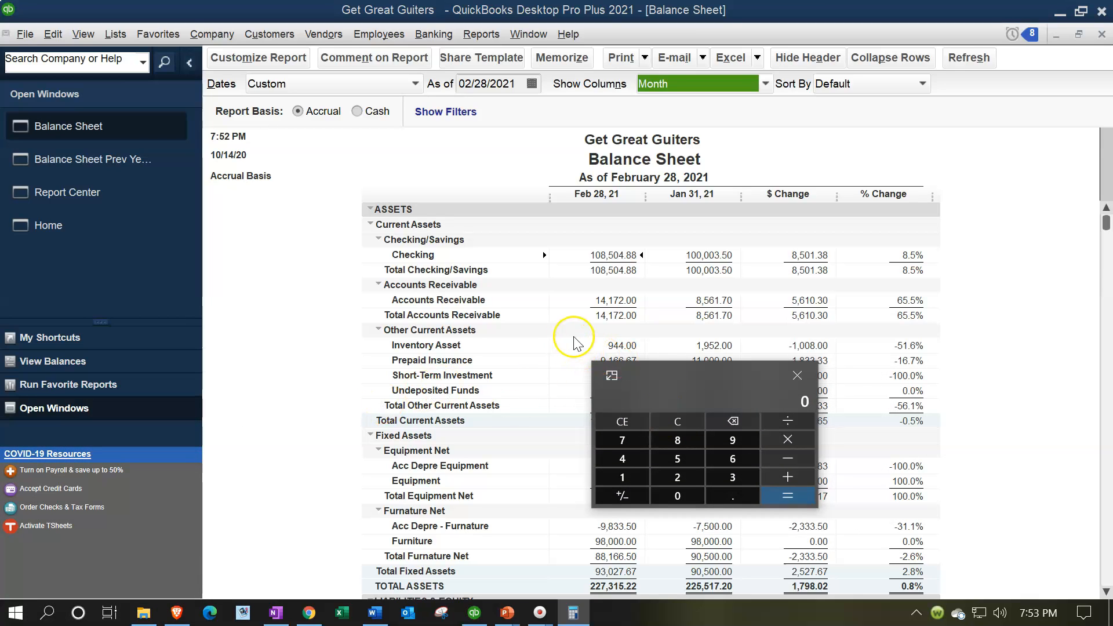
{"action": "left_click_drag", "start_coordinate": [638, 374], "coordinate": [627, 277]}
{"action": "left_click", "coordinate": [463, 332]}
Step: Calculate the Checking balance's percentage change by subtracting 100003.5 from 108504.88 and dividing by 100003.5, and move the calculator off the report
{"action": "type", "text": "1"}
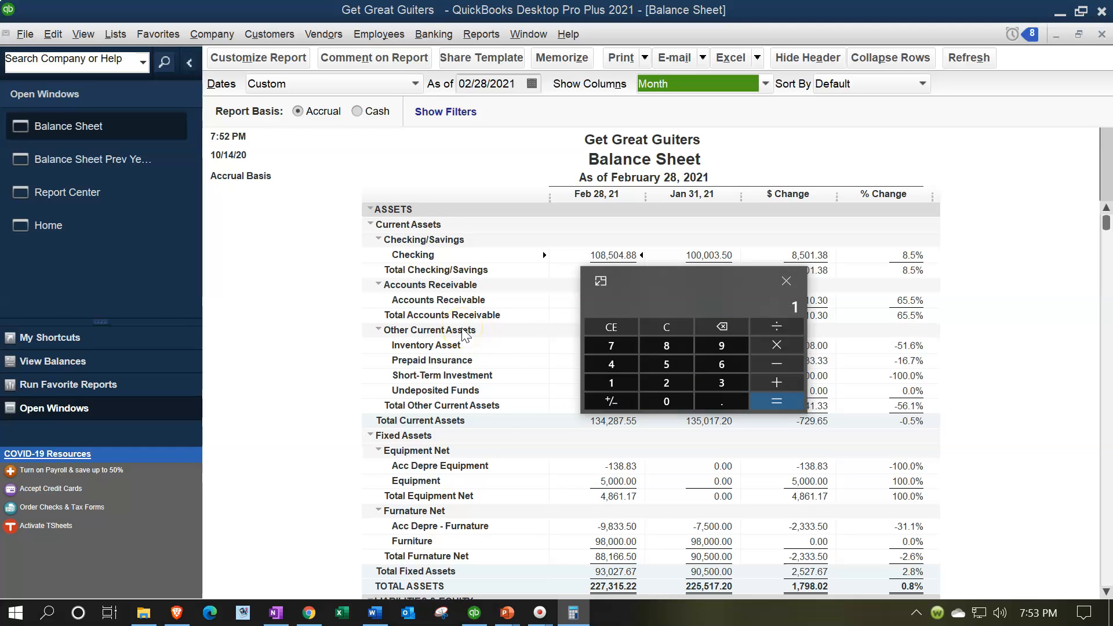
{"action": "type", "text": "08504.88-100"}
{"action": "type", "text": "003.5"}
{"action": "key", "text": "Return"}
{"action": "type", "text": "100003.5"}
{"action": "key", "text": "Return"}
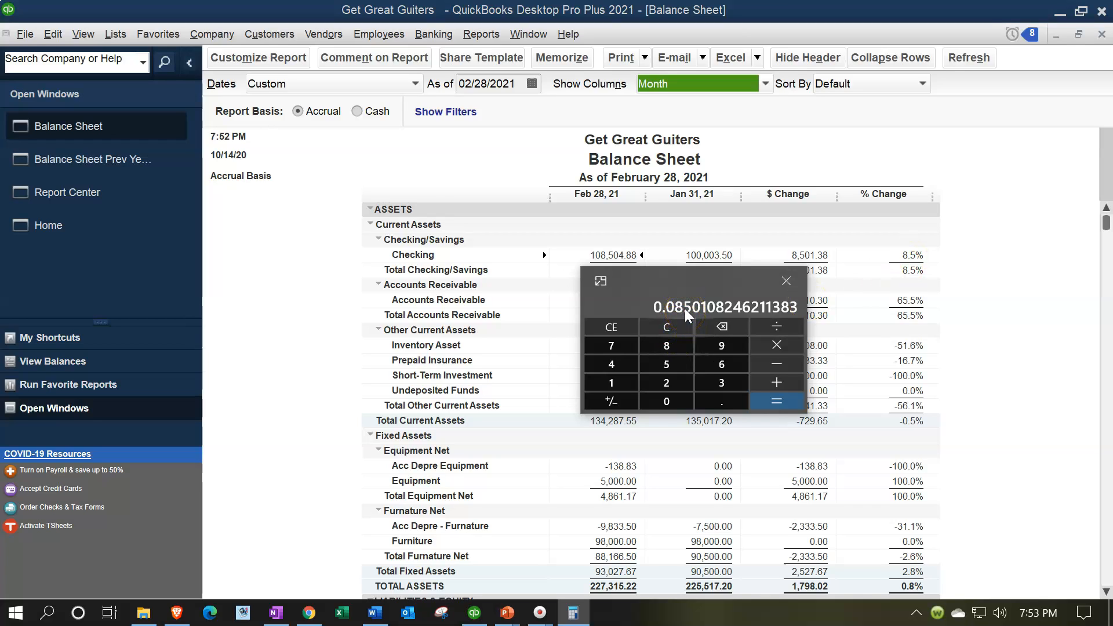
{"action": "left_click_drag", "start_coordinate": [687, 282], "coordinate": [793, 0]}
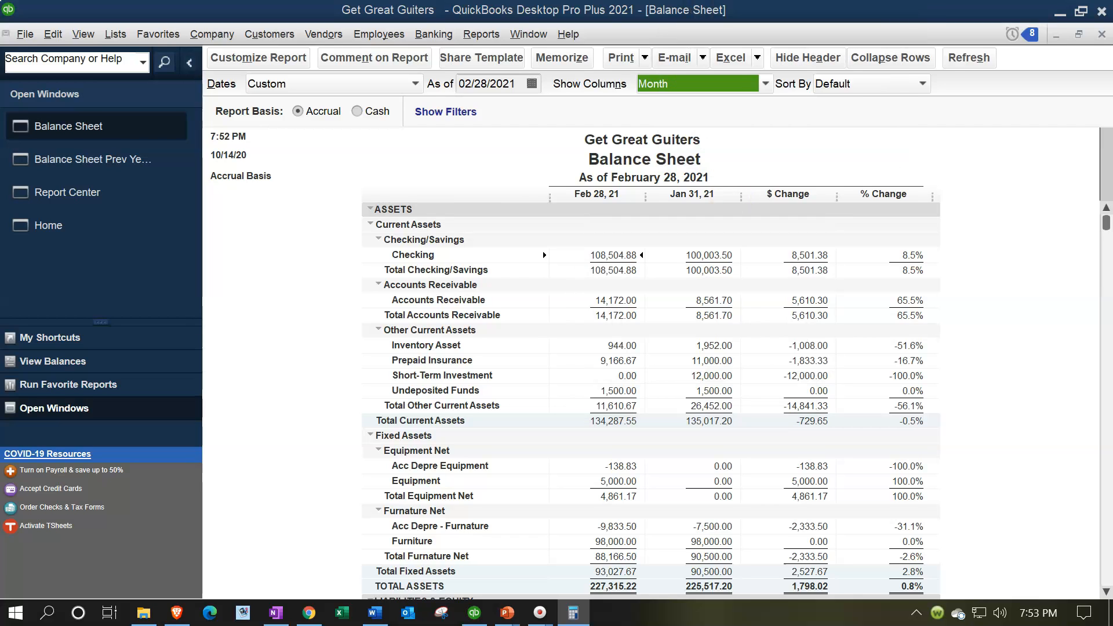
{"action": "left_click", "coordinate": [954, 308]}
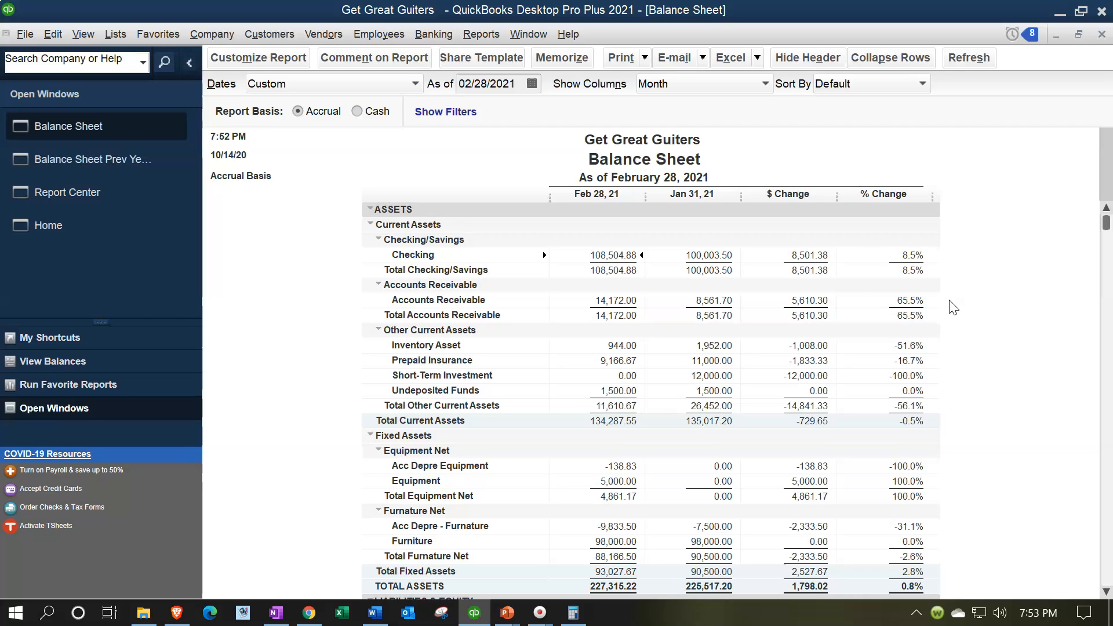
Step: Review the changes from assets through equity on the Balance Sheet, and switch to the Balance Sheet Prev Year Comparison report
{"action": "left_click", "coordinate": [730, 157]}
{"action": "left_click", "coordinate": [863, 274]}
{"action": "scroll", "coordinate": [926, 277], "scroll_direction": "down", "scroll_amount": 1}
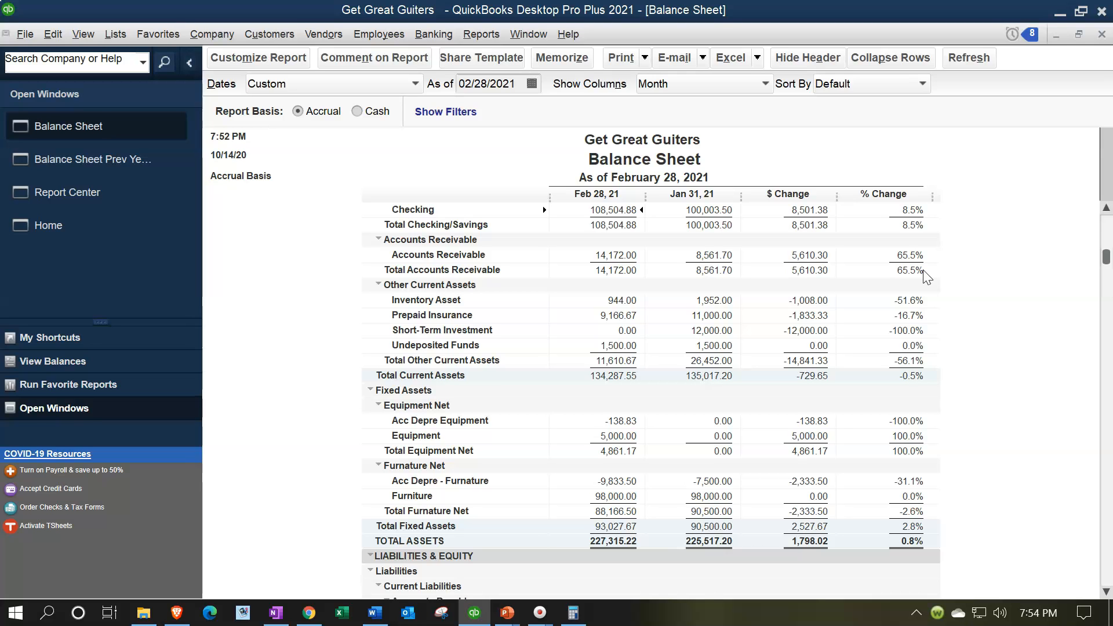
{"action": "scroll", "coordinate": [926, 277], "scroll_direction": "down", "scroll_amount": 4}
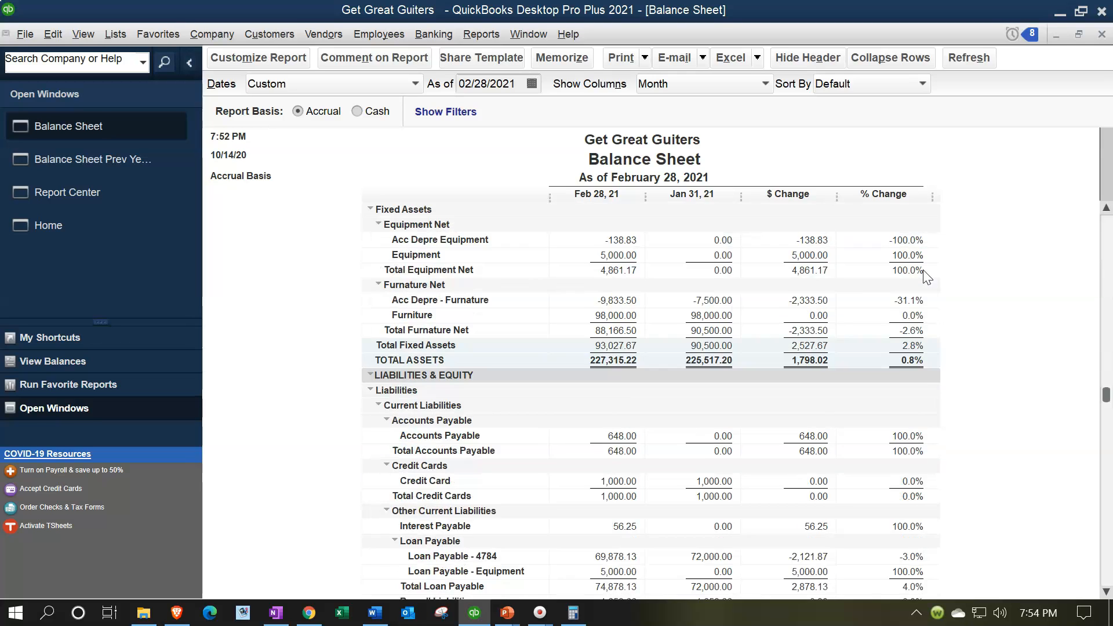
{"action": "scroll", "coordinate": [925, 277], "scroll_direction": "down", "scroll_amount": 5}
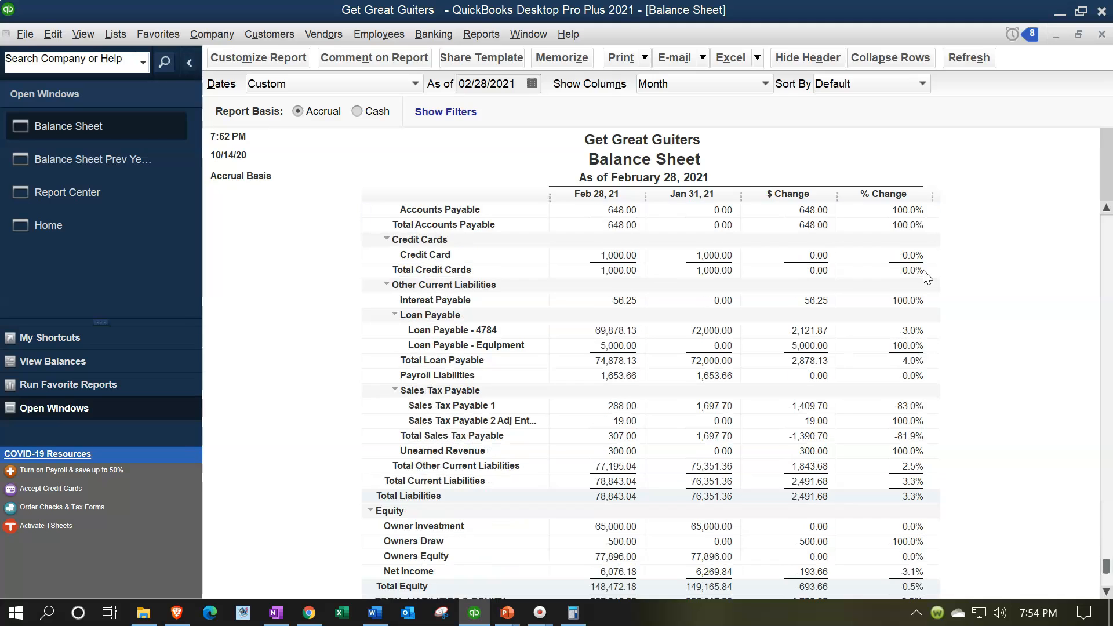
{"action": "scroll", "coordinate": [926, 277], "scroll_direction": "down", "scroll_amount": 1}
{"action": "scroll", "coordinate": [938, 371], "scroll_direction": "up", "scroll_amount": 10}
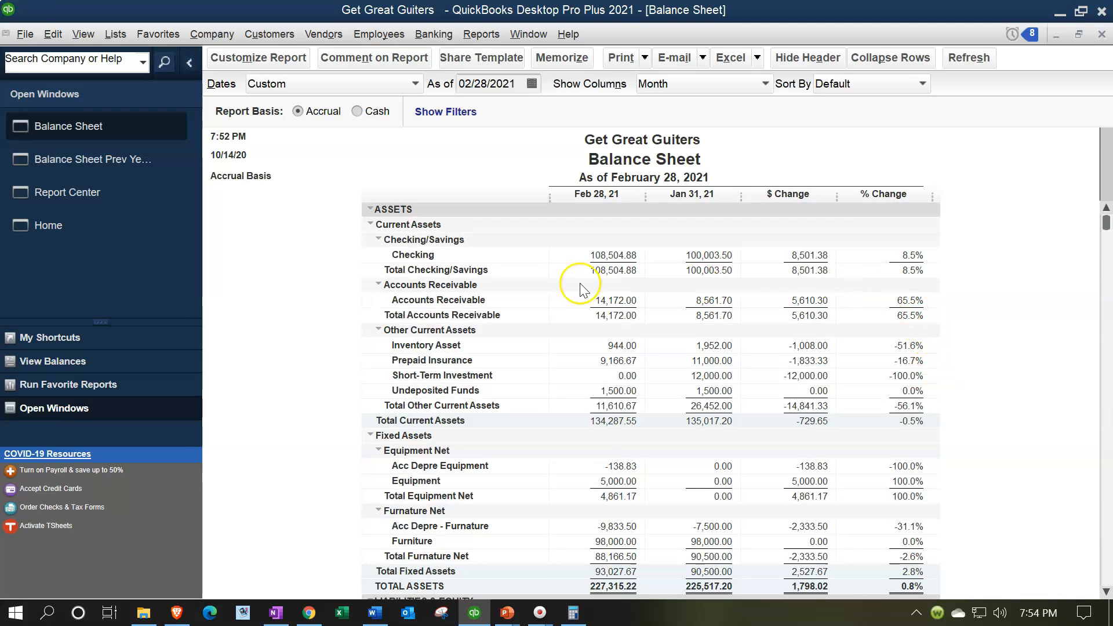
{"action": "left_click", "coordinate": [106, 164]}
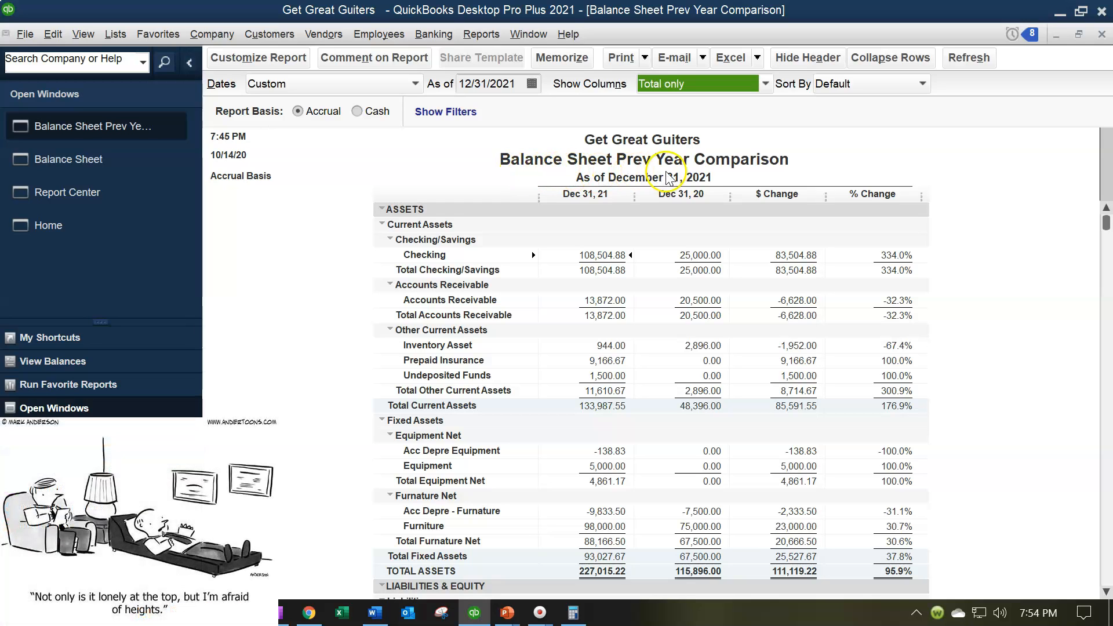
Step: Check the subcolumn settings of the Balance Sheet Prev Year Comparison report, and return to the Balance Sheet report
{"action": "left_click", "coordinate": [259, 60]}
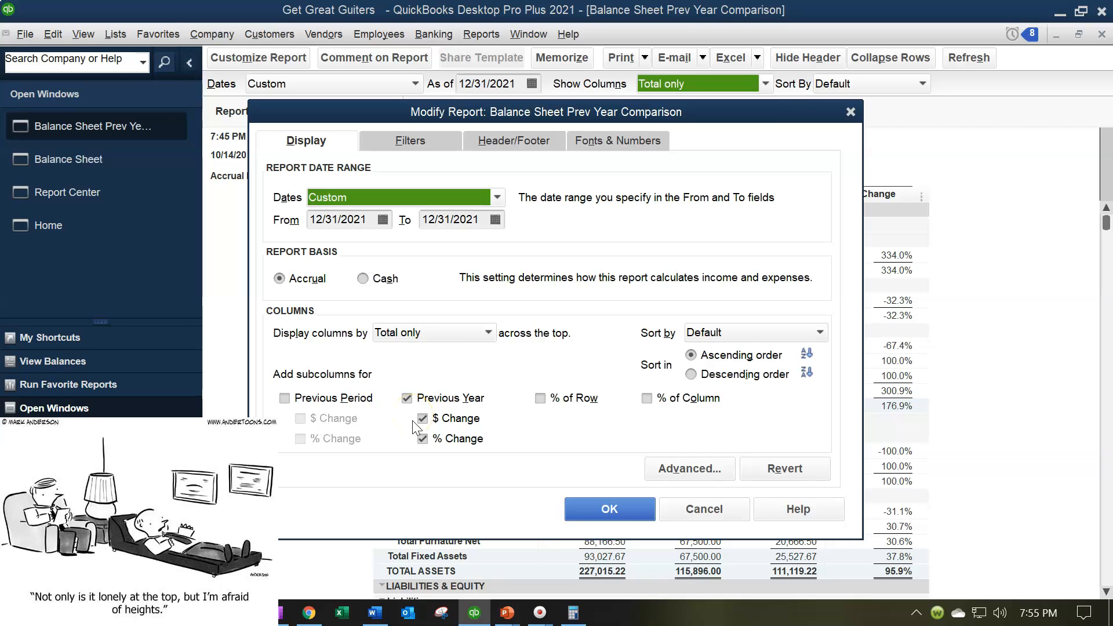
{"action": "left_click", "coordinate": [850, 110]}
{"action": "left_click", "coordinate": [134, 157]}
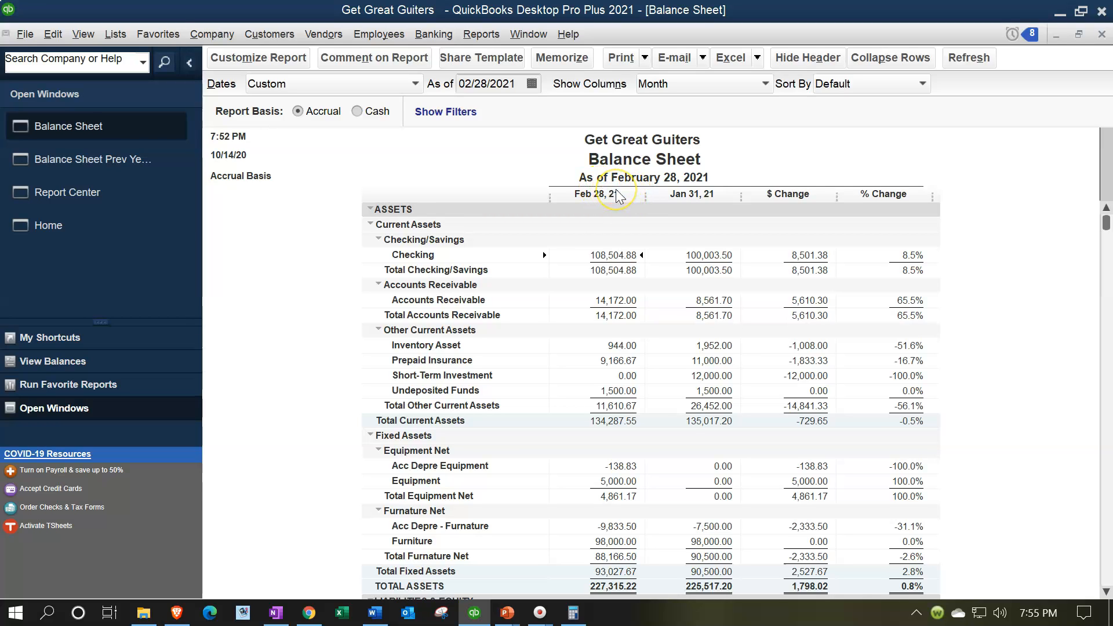
Step: Change the Balance Sheet's report title to "Comparative Balance Sheet" and remove the subtitle from its header
{"action": "left_click", "coordinate": [256, 58]}
{"action": "left_click", "coordinate": [466, 139]}
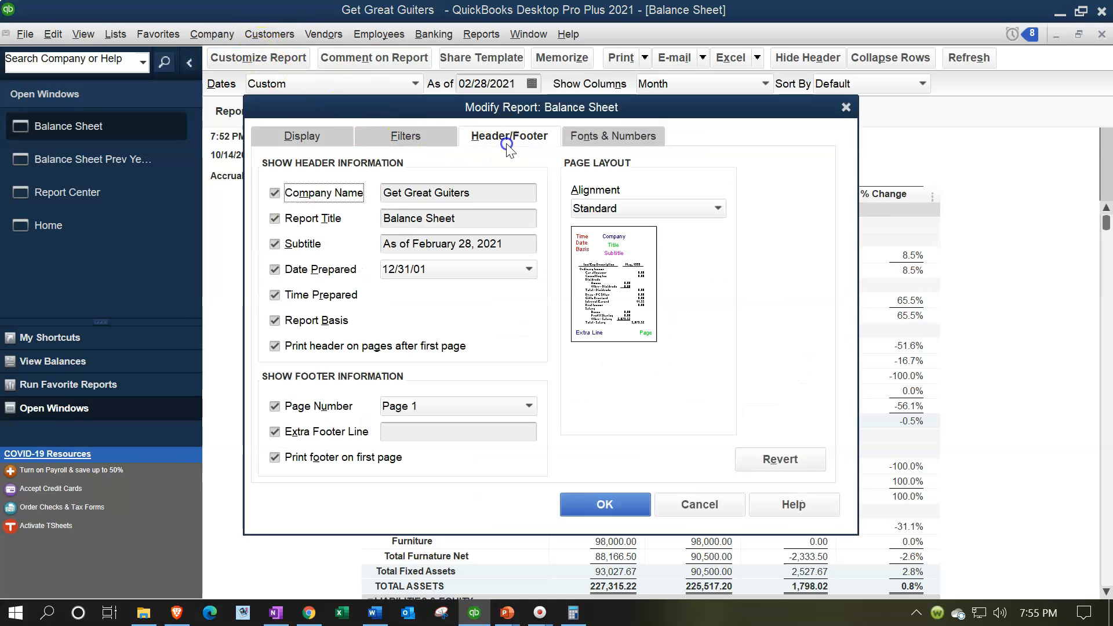
{"action": "left_click", "coordinate": [388, 215]}
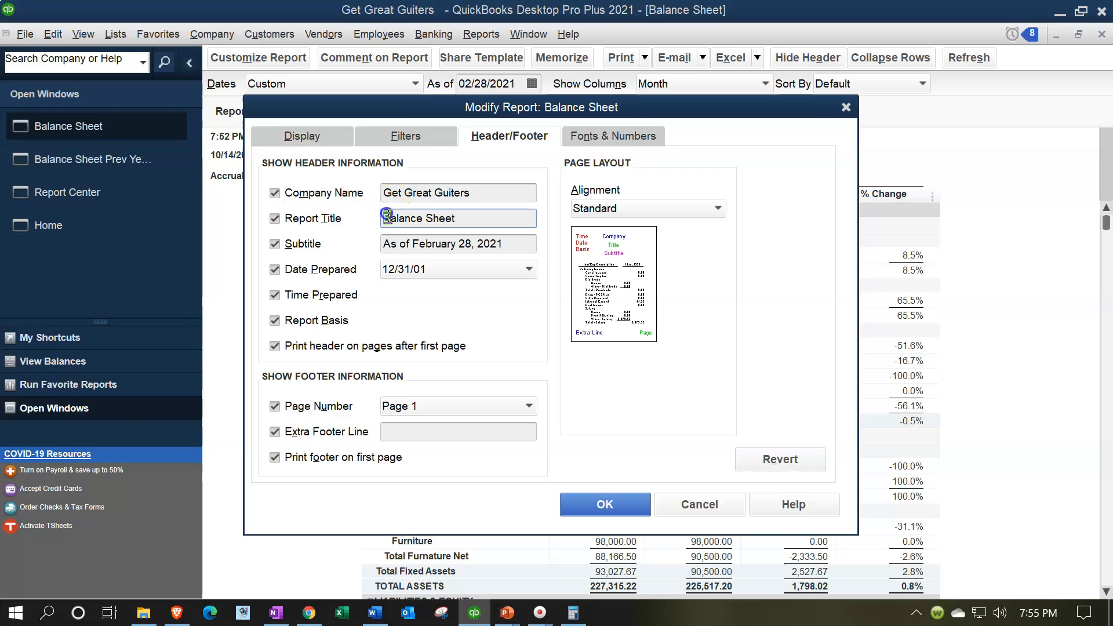
{"action": "type", "text": "Comparative"}
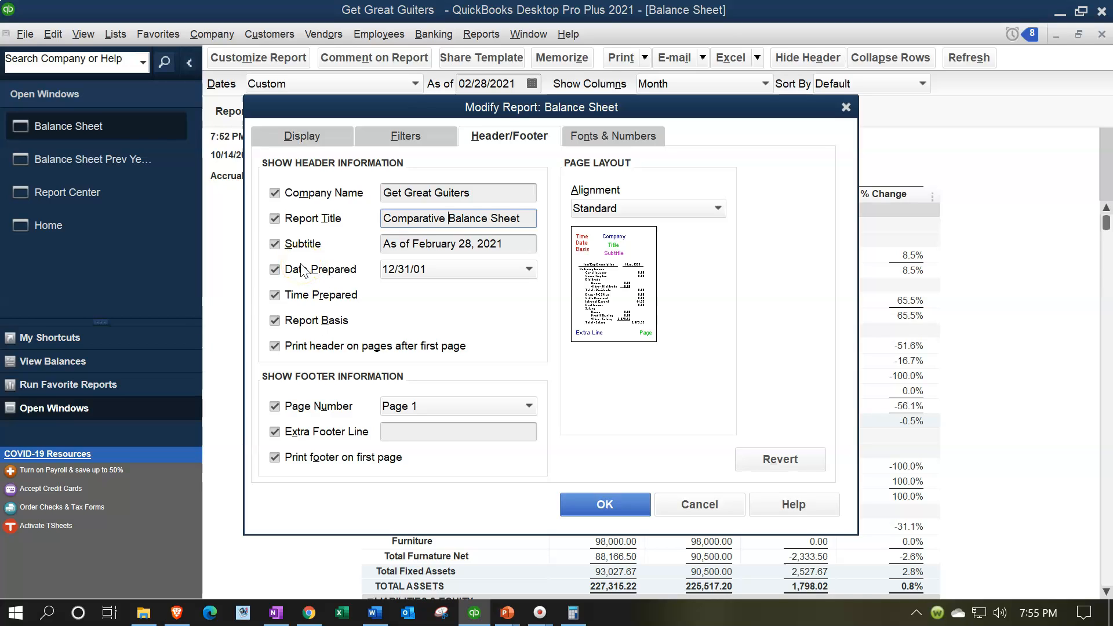
{"action": "left_click", "coordinate": [275, 244]}
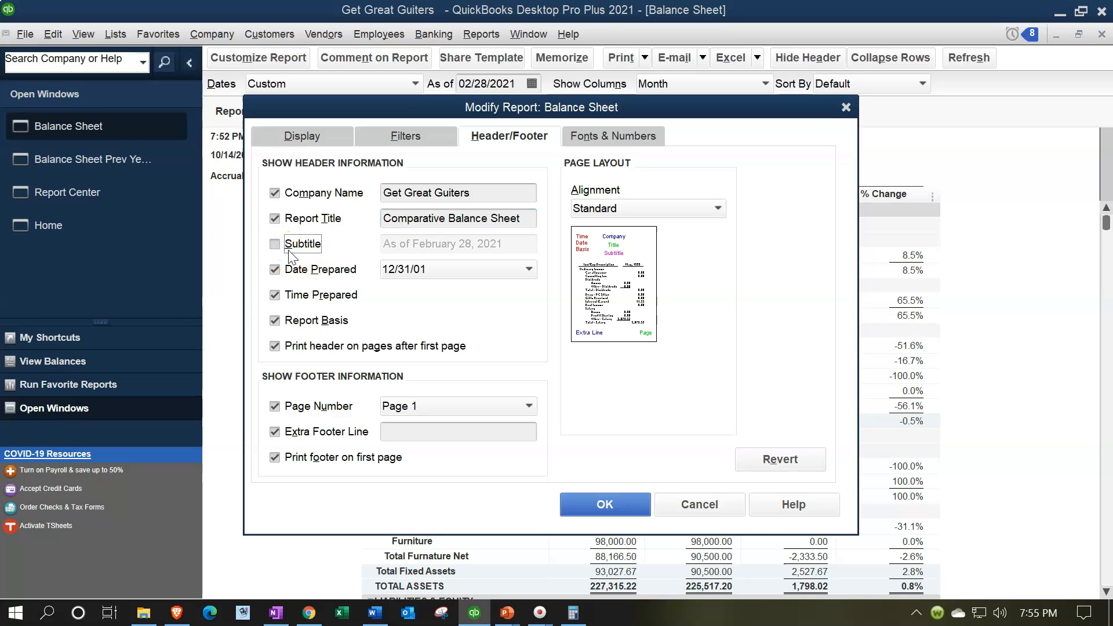
{"action": "left_click", "coordinate": [605, 504]}
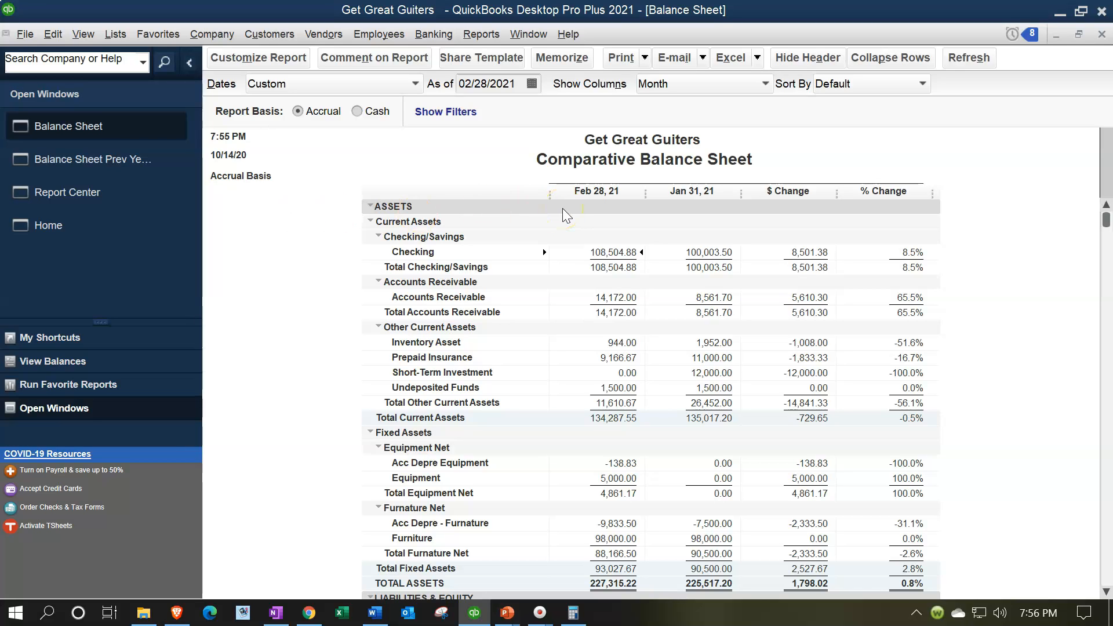
Step: Remove the date prepared, time prepared and report basis from the Balance Sheet's header
{"action": "left_click", "coordinate": [258, 57]}
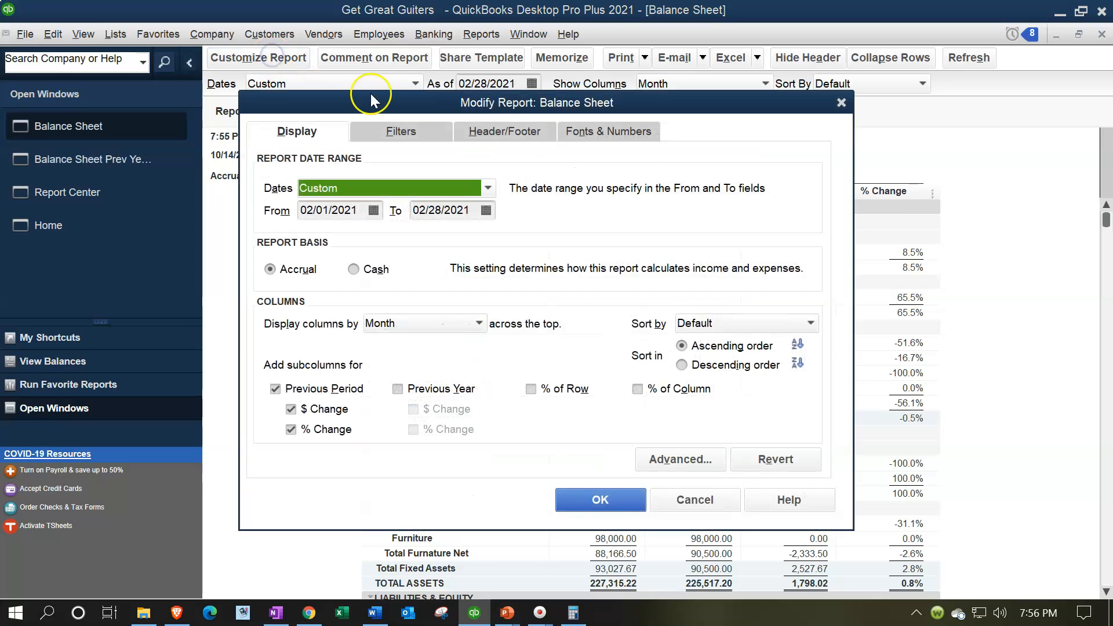
{"action": "left_click", "coordinate": [504, 132]}
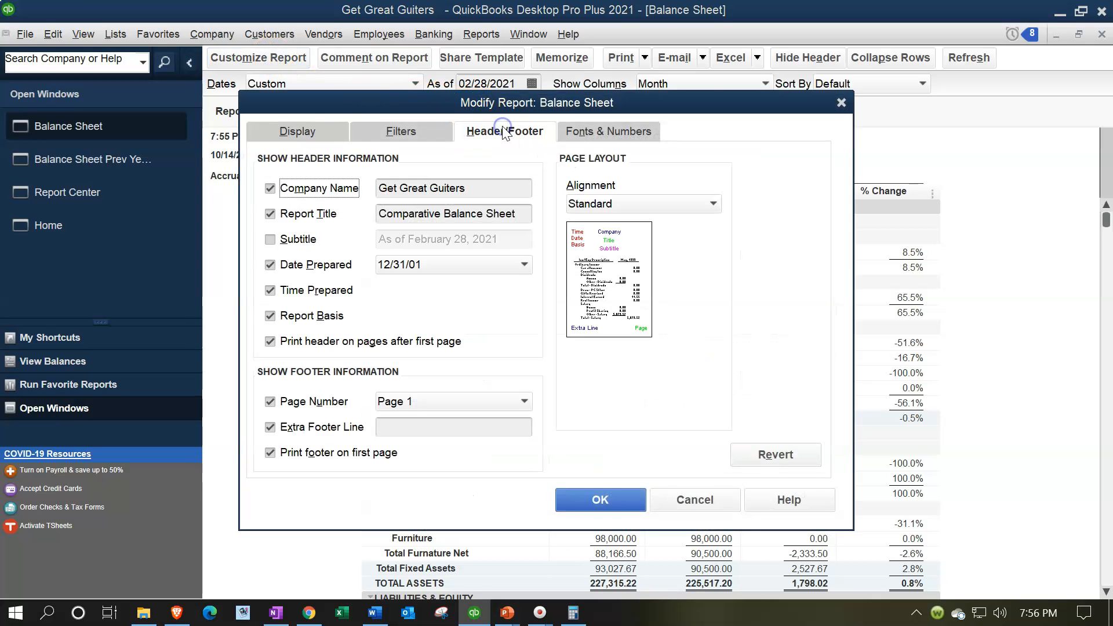
{"action": "left_click", "coordinate": [270, 265]}
{"action": "left_click", "coordinate": [270, 291]}
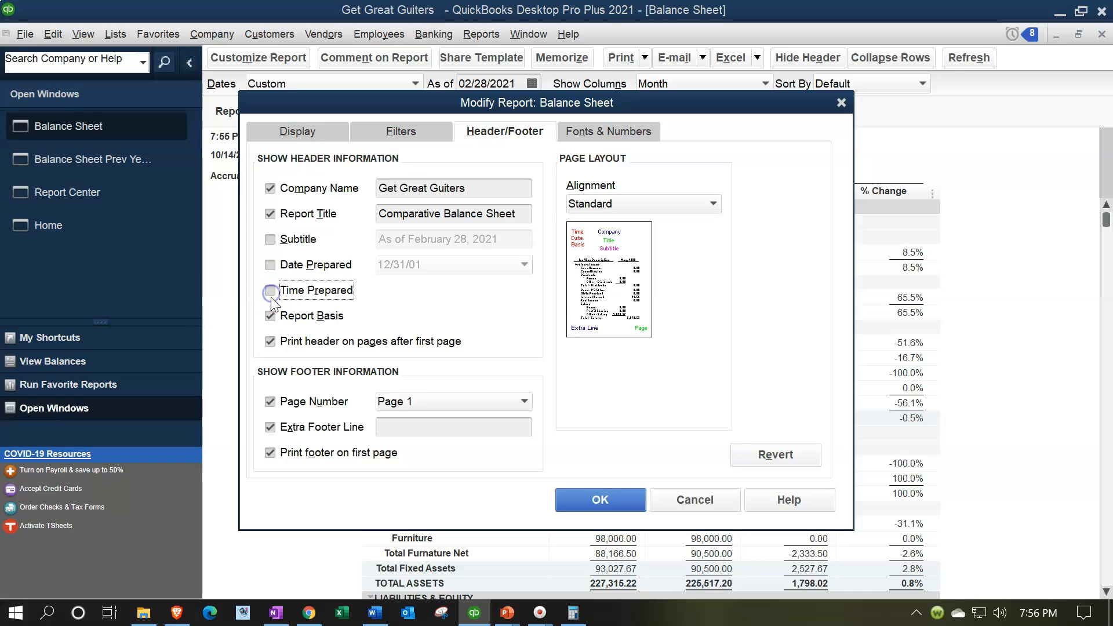
{"action": "left_click", "coordinate": [270, 316]}
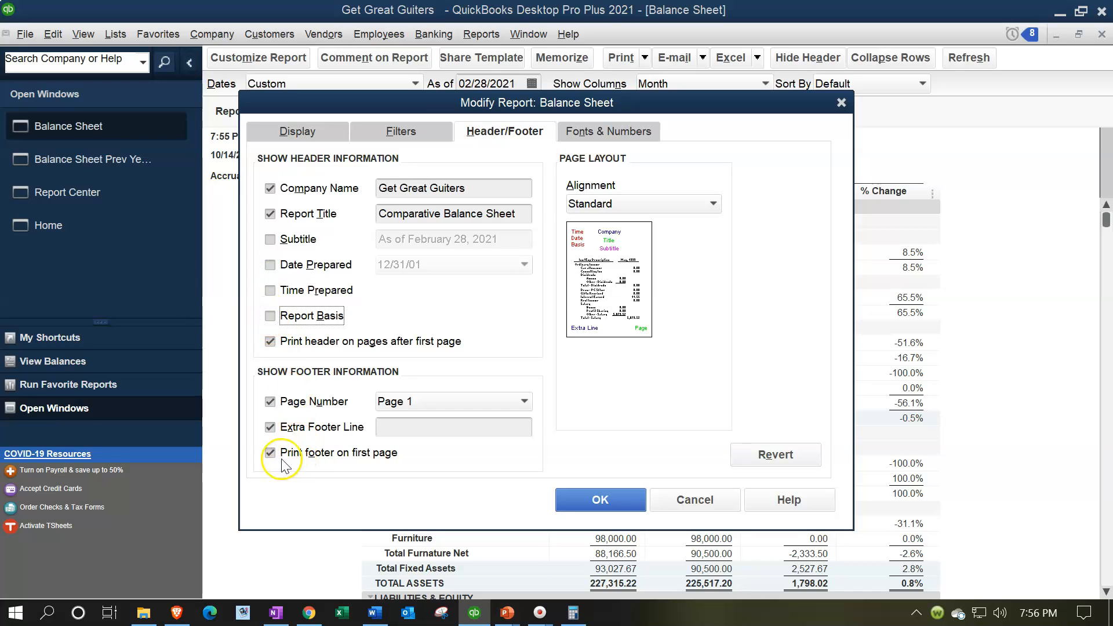
Step: Keep the extra footer line enabled with the text "My Name" and apply the header and footer settings
{"action": "left_click", "coordinate": [270, 432]}
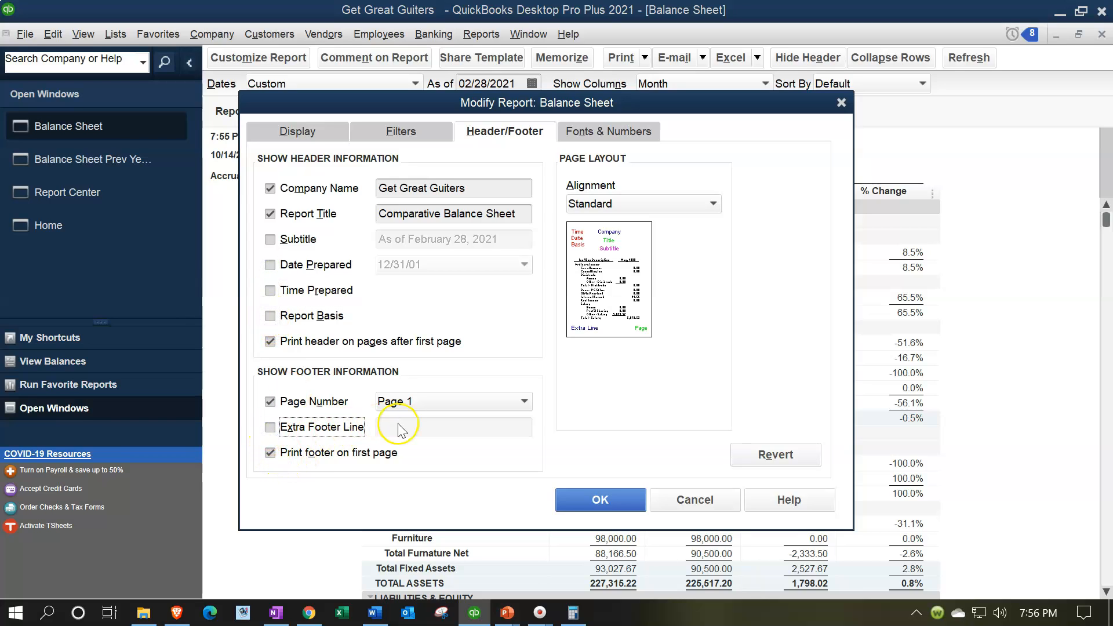
{"action": "left_click", "coordinate": [271, 429]}
{"action": "left_click", "coordinate": [394, 427]}
{"action": "type", "text": "My Name"}
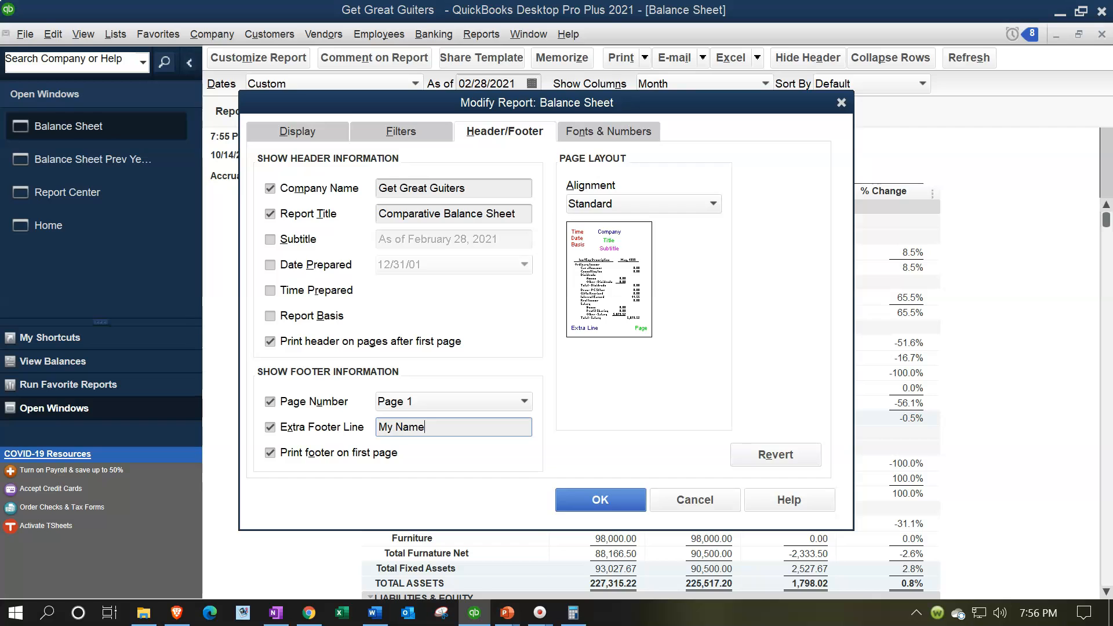
{"action": "left_click", "coordinate": [603, 502]}
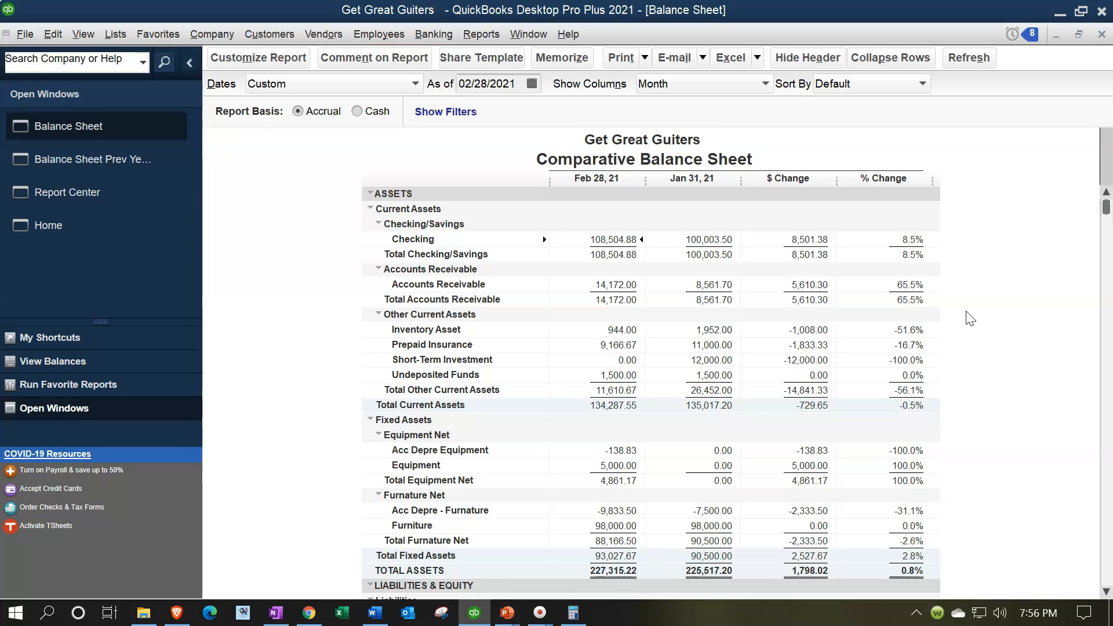
Step: Show all numbers on the Comparative Balance Sheet without cents, and review the report through equity
{"action": "left_click", "coordinate": [276, 62]}
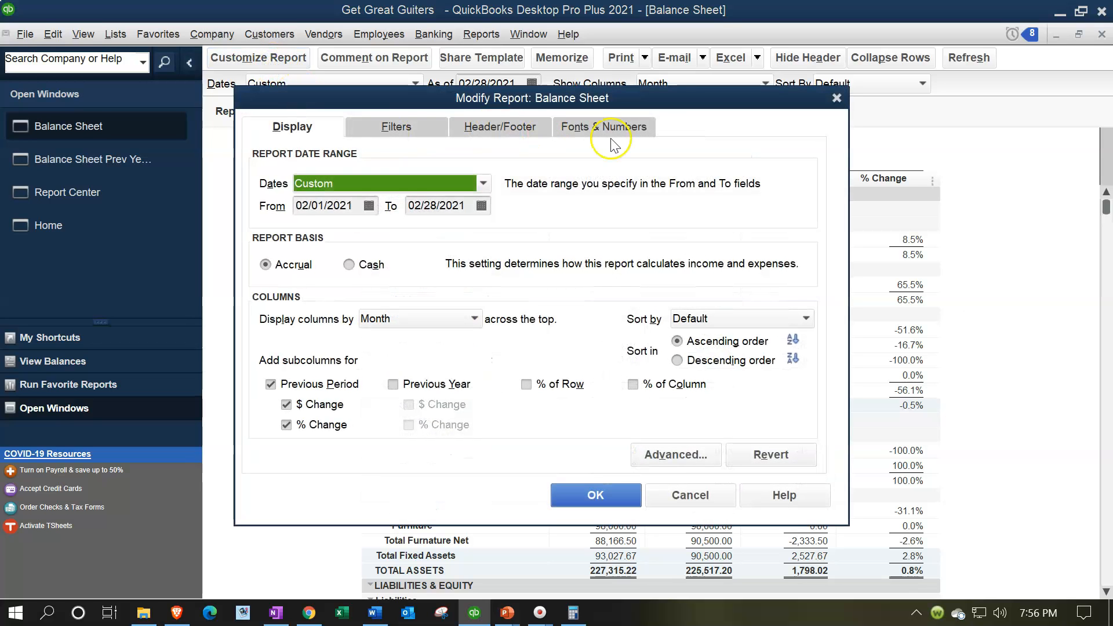
{"action": "left_click", "coordinate": [618, 132]}
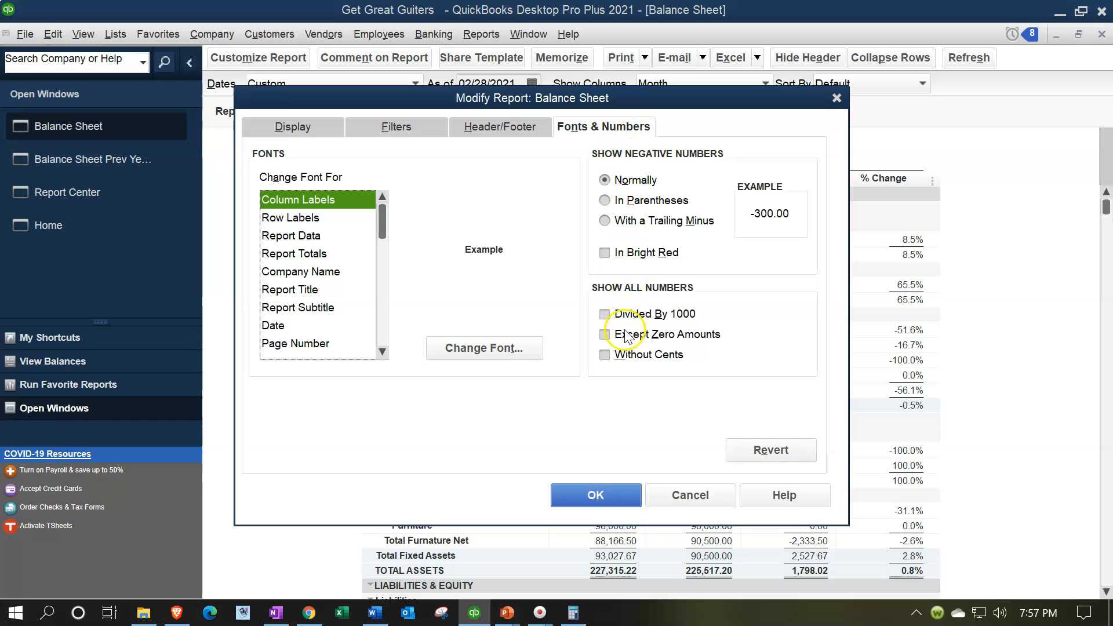
{"action": "left_click", "coordinate": [604, 356]}
{"action": "left_click", "coordinate": [595, 495]}
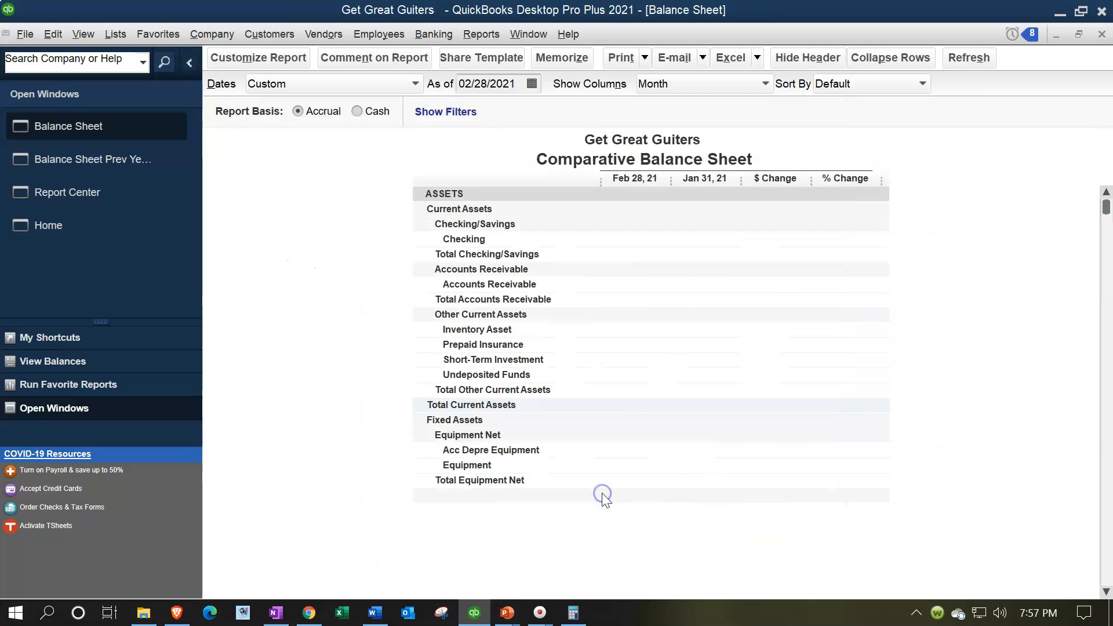
{"action": "scroll", "coordinate": [921, 372], "scroll_direction": "down", "scroll_amount": 7}
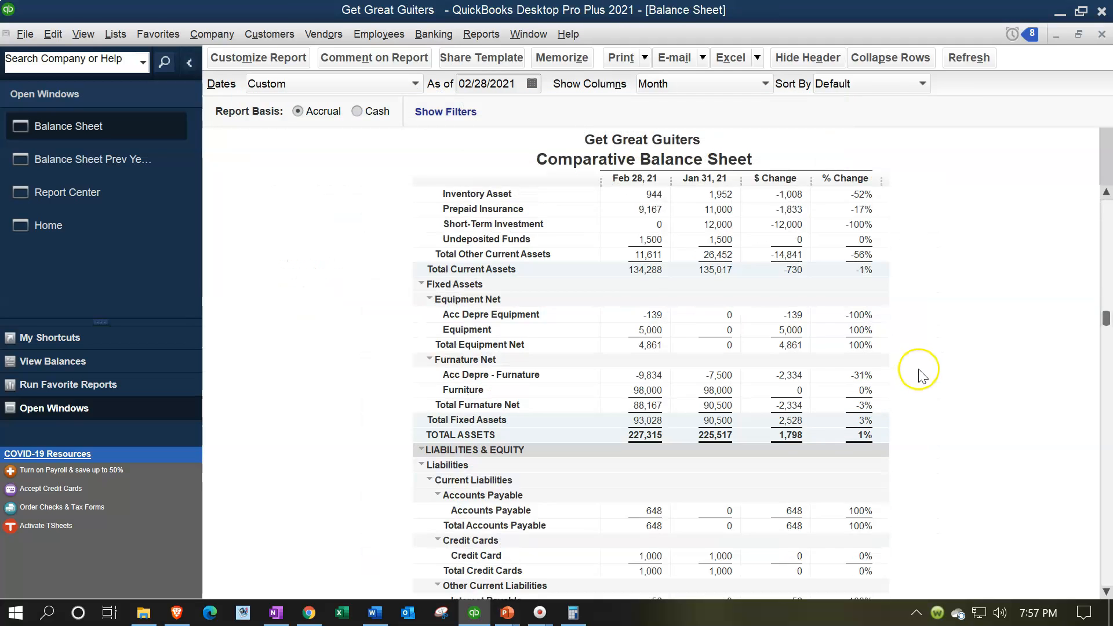
{"action": "scroll", "coordinate": [924, 374], "scroll_direction": "down", "scroll_amount": 3}
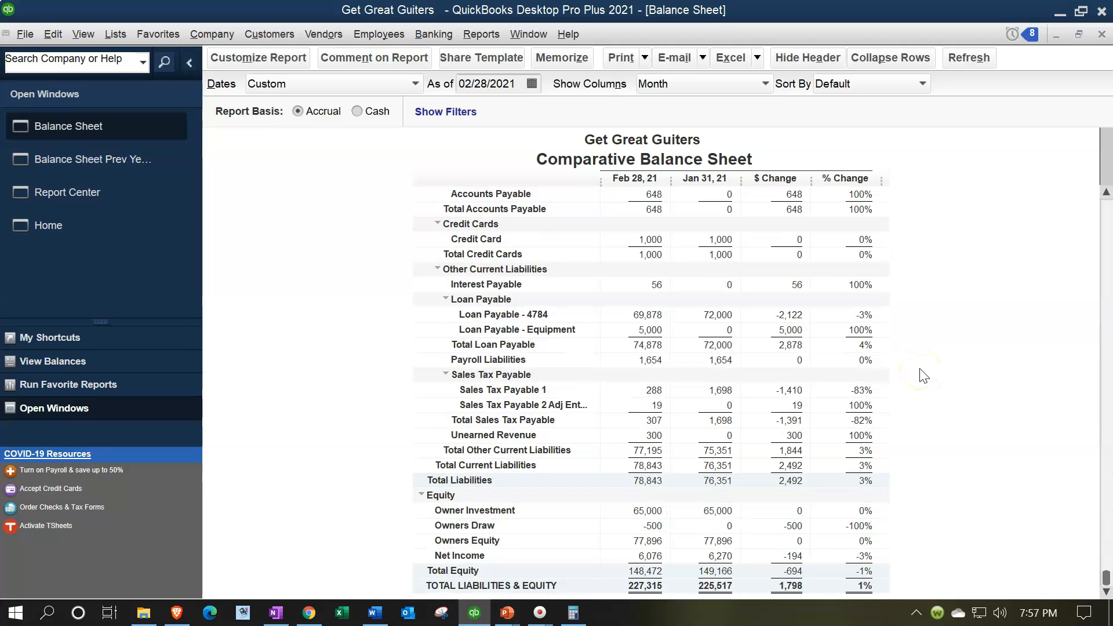
{"action": "scroll", "coordinate": [924, 376], "scroll_direction": "up", "scroll_amount": 10}
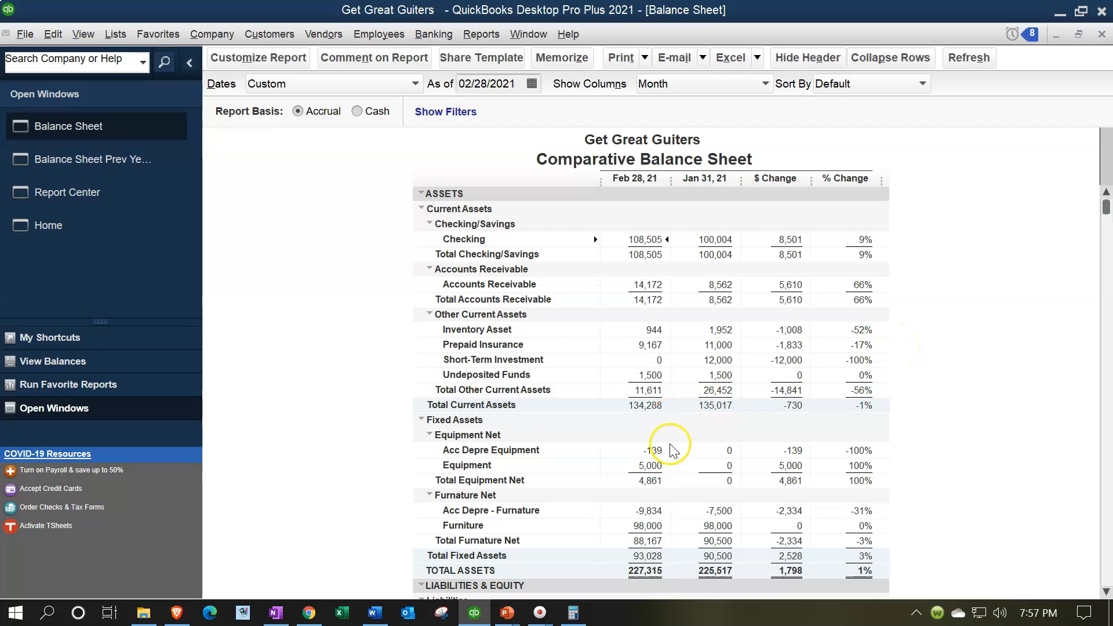
Step: Show negative numbers in parentheses and in bright red on the Comparative Balance Sheet, and review the whole report
{"action": "left_click", "coordinate": [301, 72]}
{"action": "left_click", "coordinate": [578, 122]}
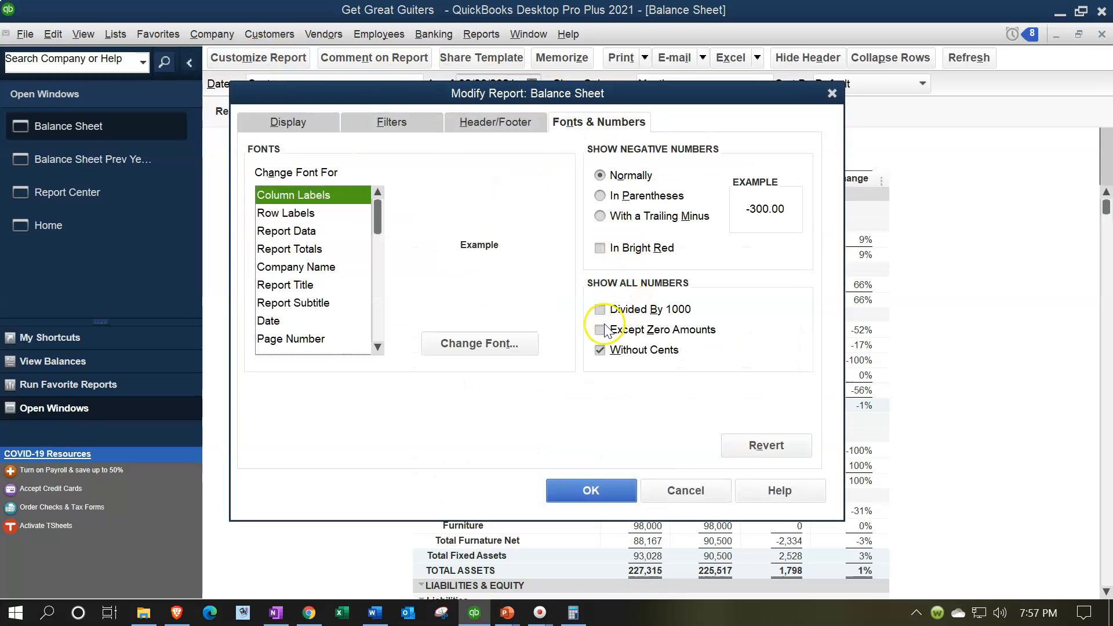
{"action": "left_click", "coordinate": [600, 197]}
{"action": "left_click", "coordinate": [600, 249]}
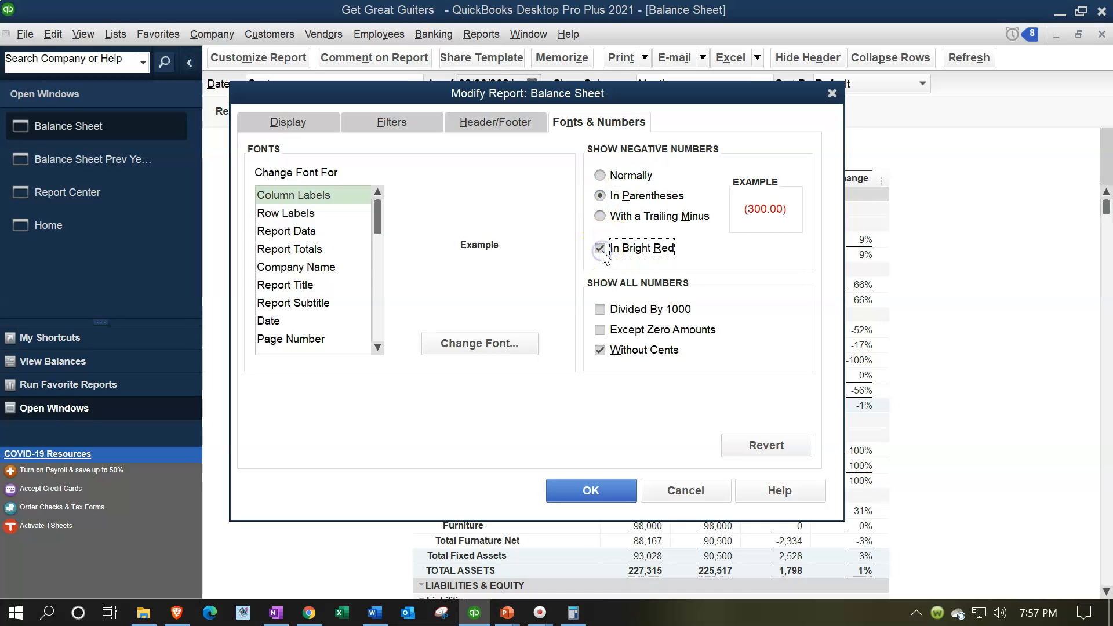
{"action": "left_click", "coordinate": [592, 490]}
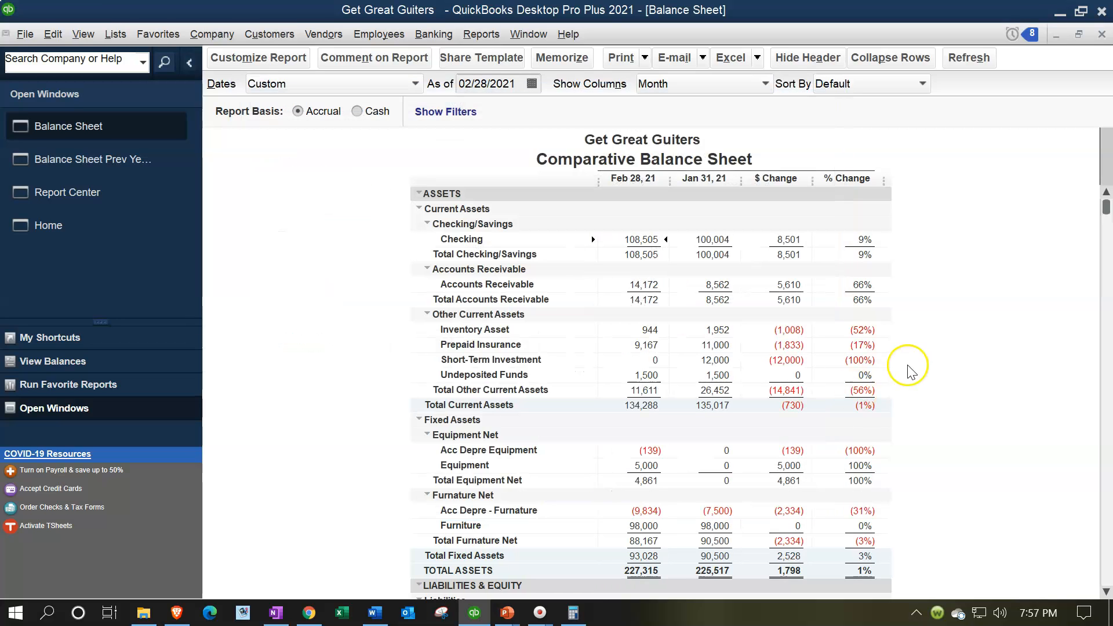
{"action": "scroll", "coordinate": [910, 369], "scroll_direction": "down", "scroll_amount": 7}
{"action": "scroll", "coordinate": [913, 367], "scroll_direction": "down", "scroll_amount": 3}
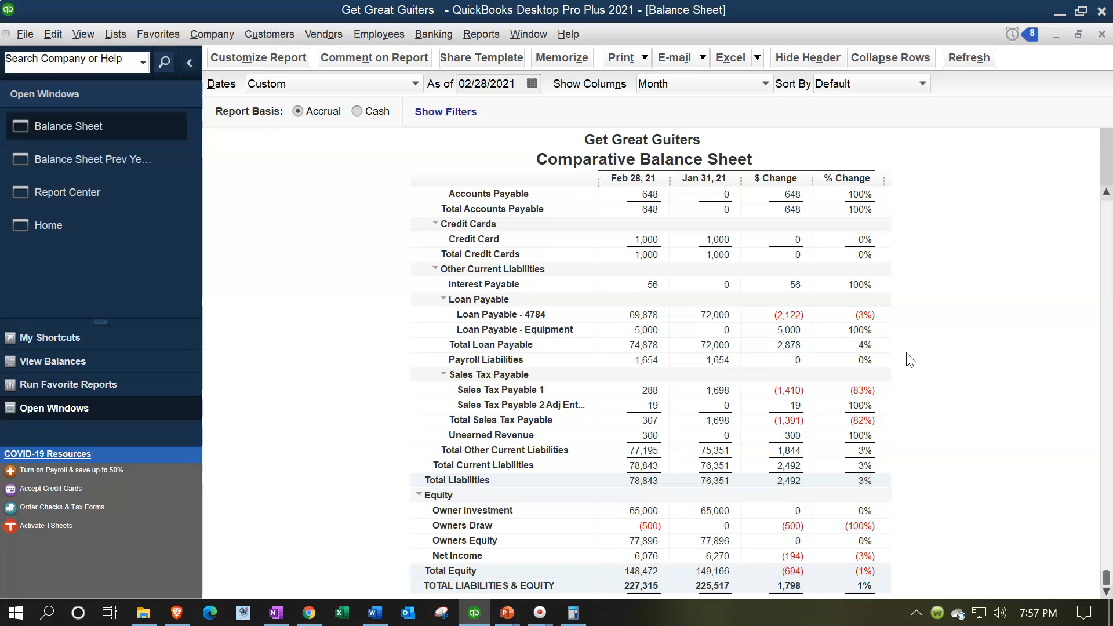
{"action": "scroll", "coordinate": [910, 359], "scroll_direction": "up", "scroll_amount": 10}
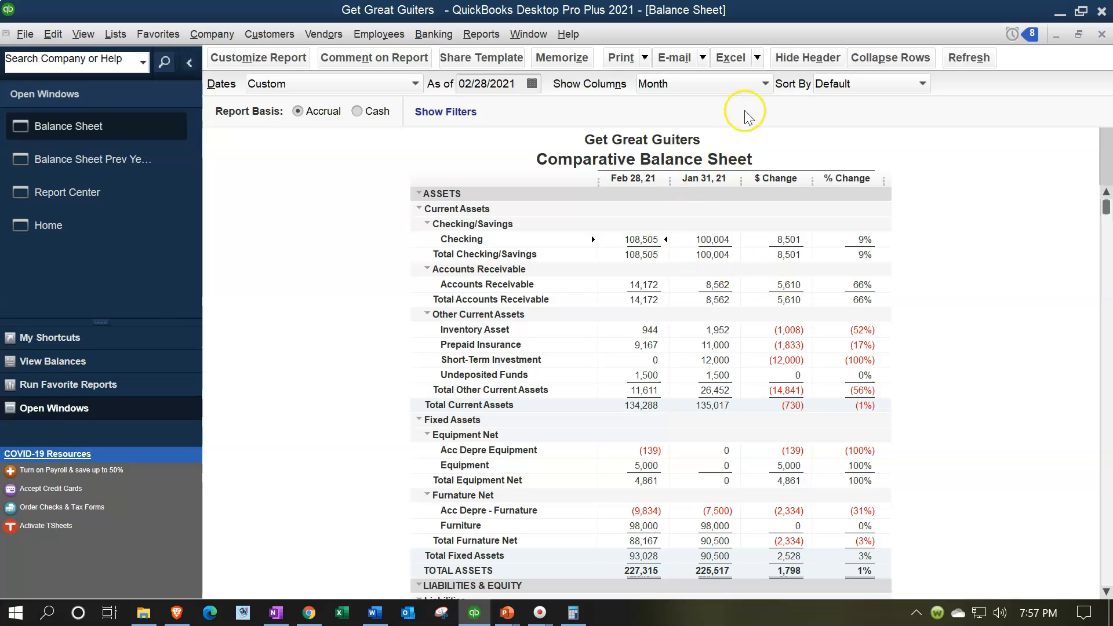
Step: Look through the period options available for the report's columns, and close them without choosing another
{"action": "left_click", "coordinate": [765, 84]}
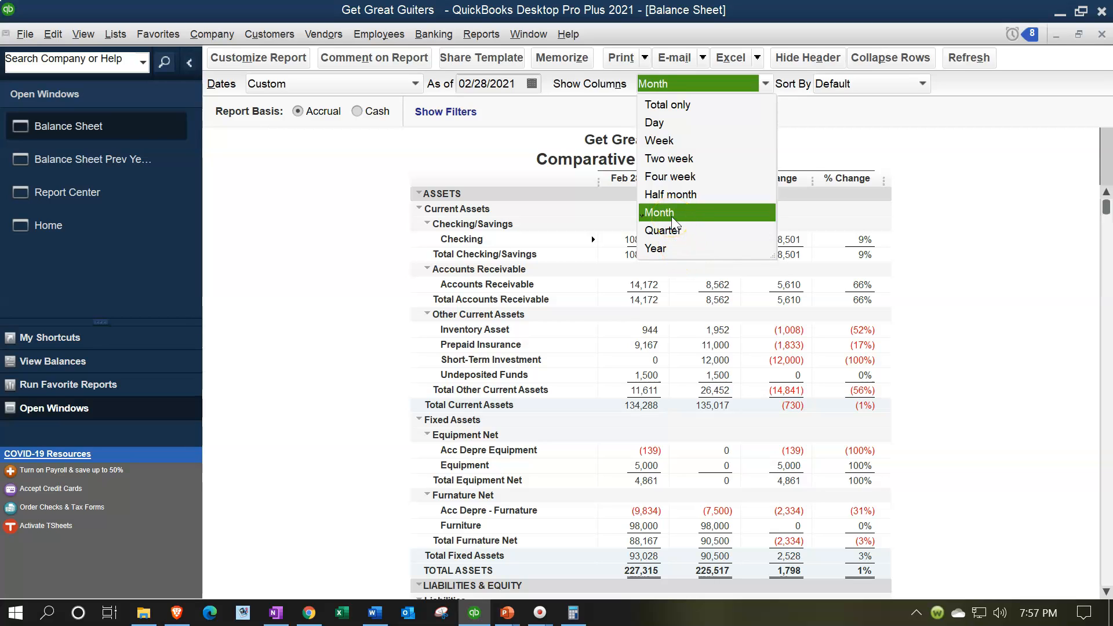
{"action": "left_click", "coordinate": [1002, 258]}
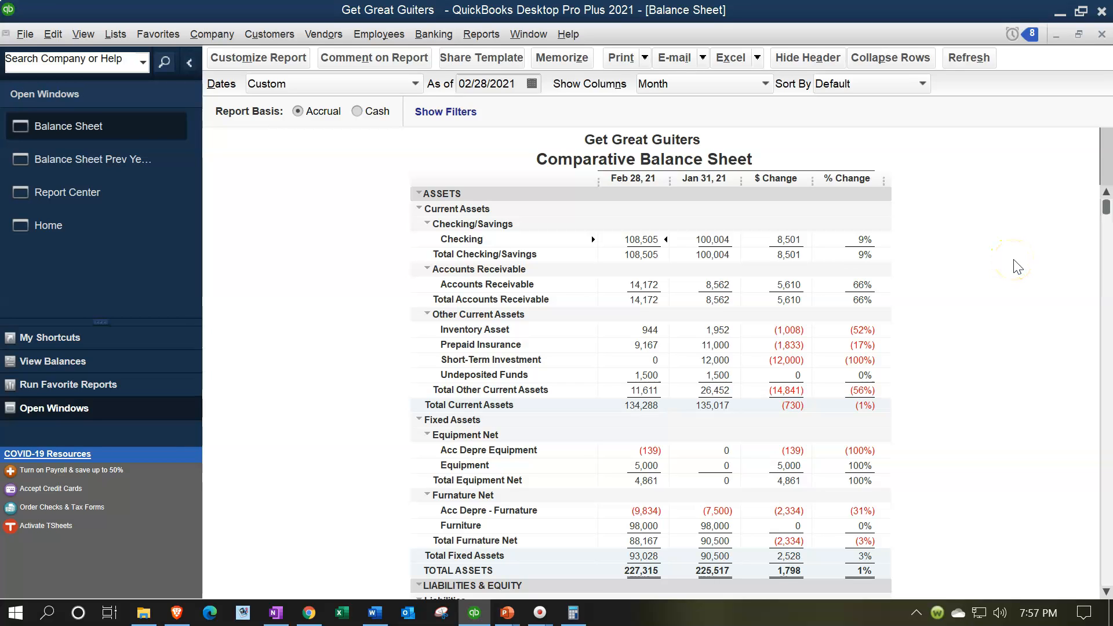
{"action": "left_click", "coordinate": [1004, 269]}
{"action": "left_click", "coordinate": [959, 293]}
{"action": "left_click", "coordinate": [337, 273]}
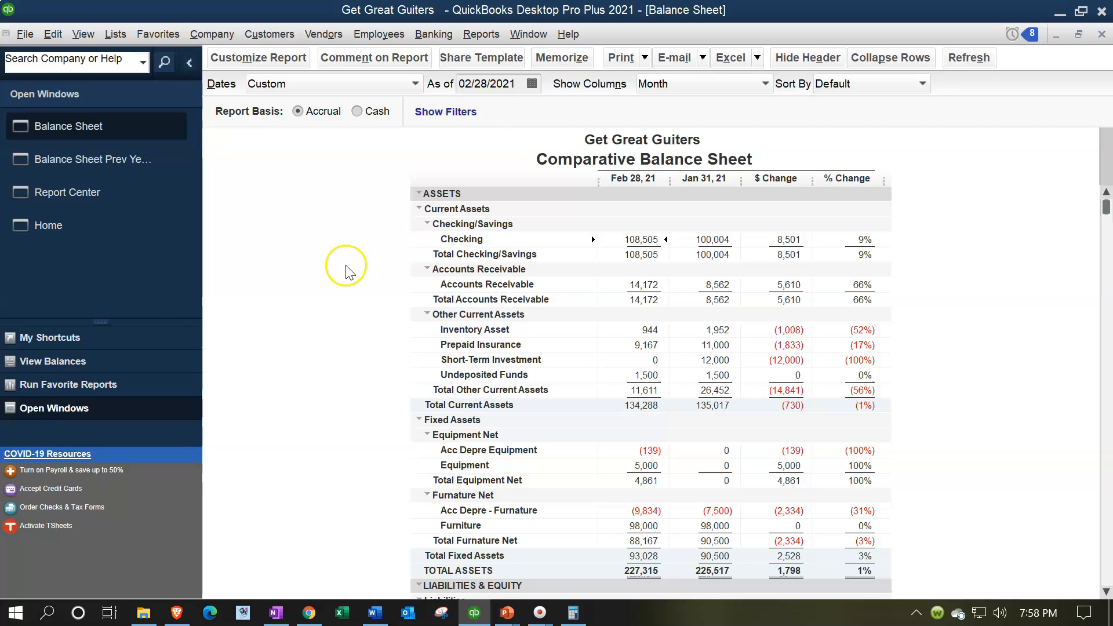